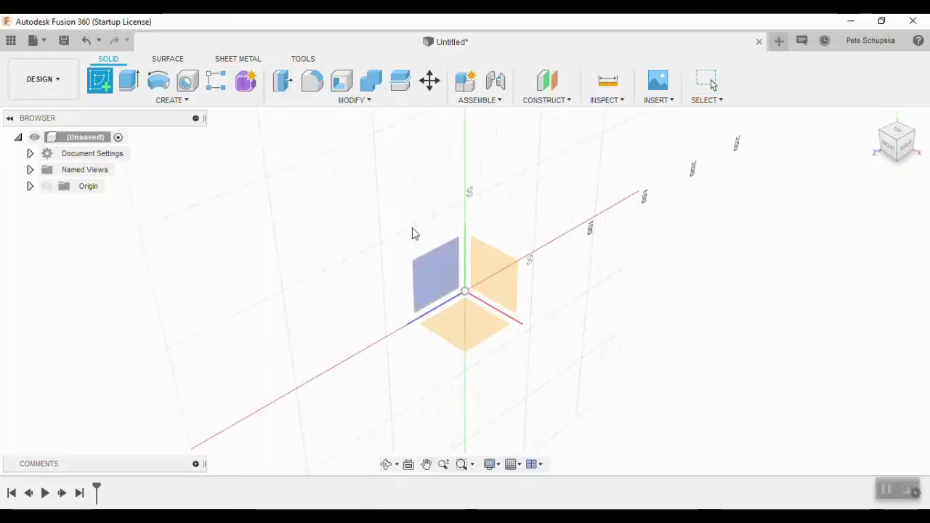
# Draw a closed four-sided trapezoid outline with lines in a new sketch on the front plane.
pyautogui.click(499, 267)
pyautogui.click(99, 80)
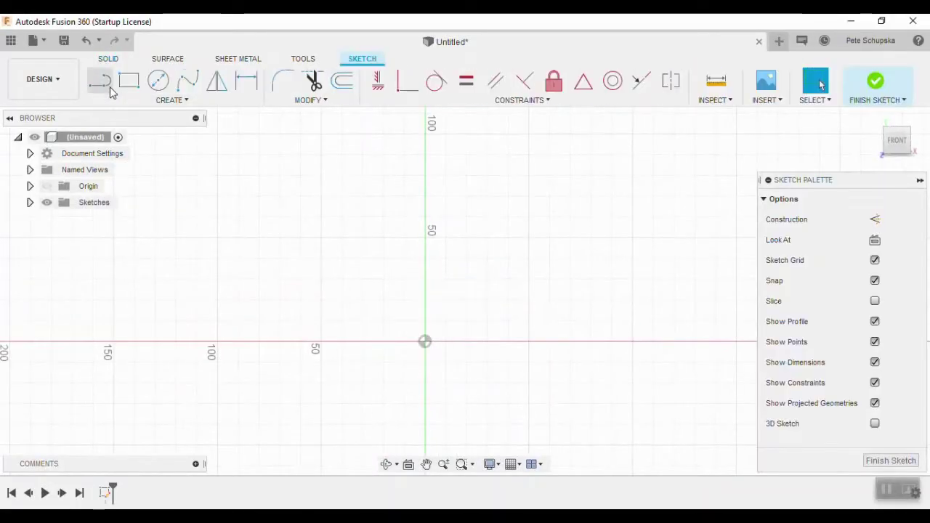
pyautogui.click(331, 327)
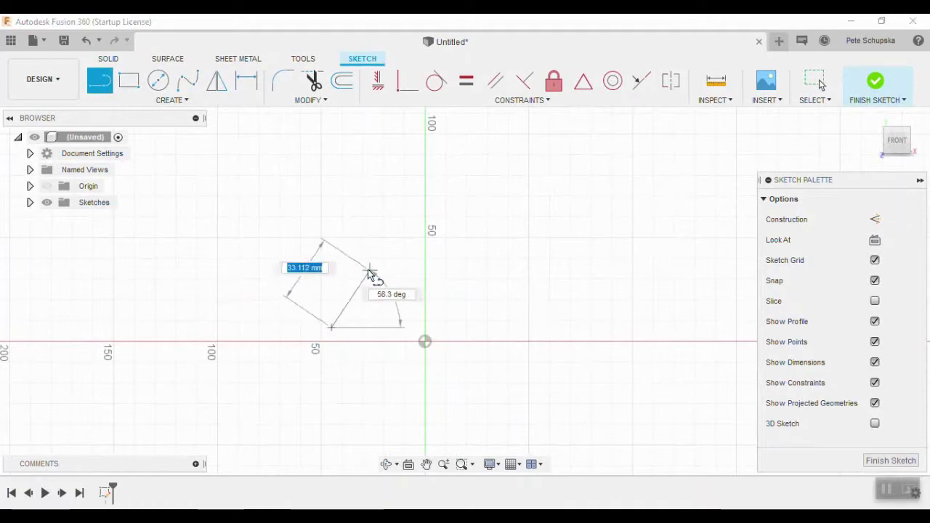
pyautogui.click(366, 269)
pyautogui.click(521, 269)
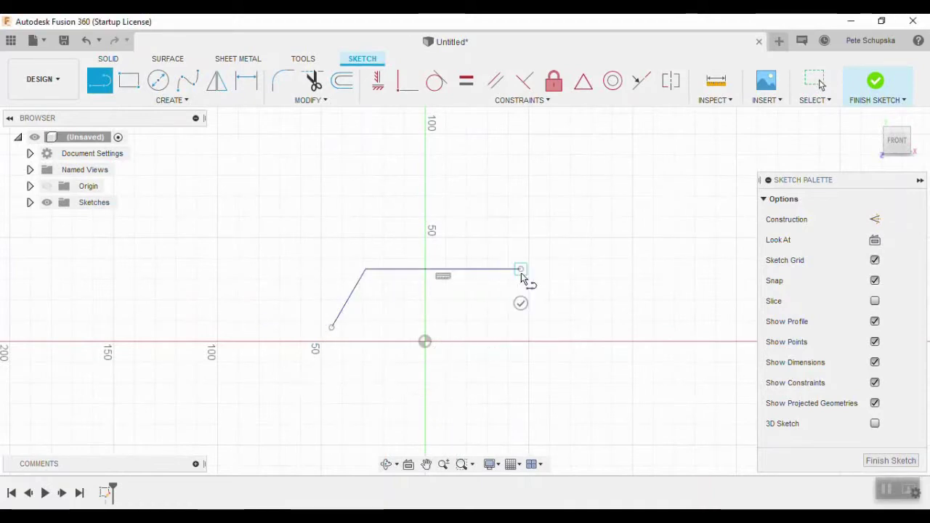
pyautogui.click(563, 323)
pyautogui.click(333, 329)
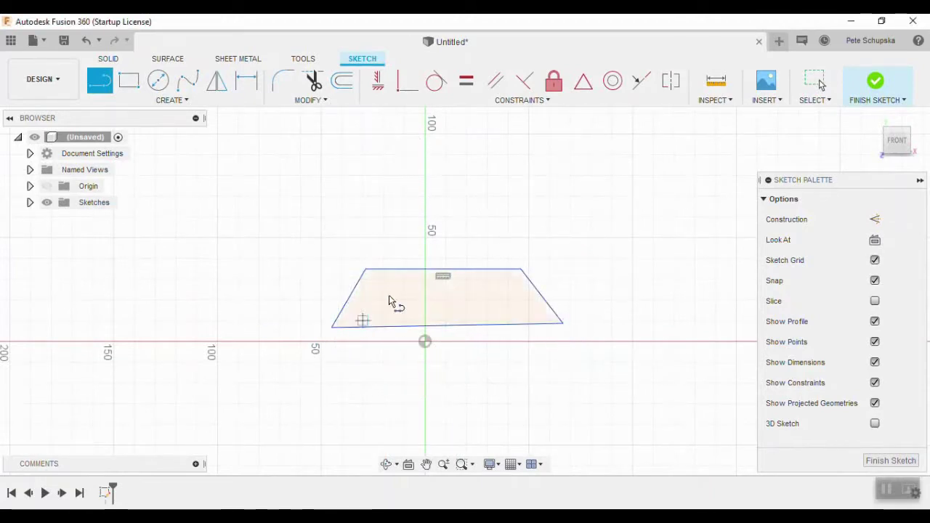
pyautogui.press('Escape')
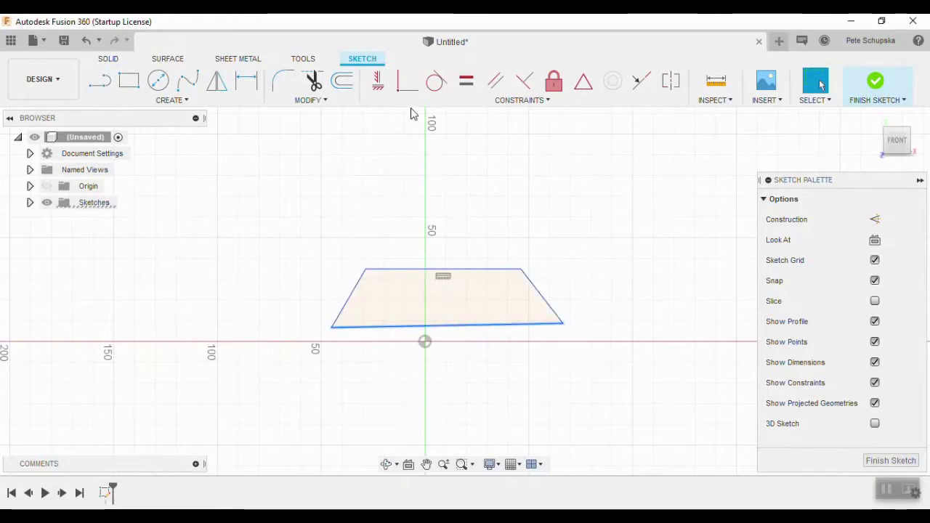
# Make the bottom edge horizontal and on the origin, and the slanted sides equal.
pyautogui.click(378, 80)
pyautogui.click(477, 327)
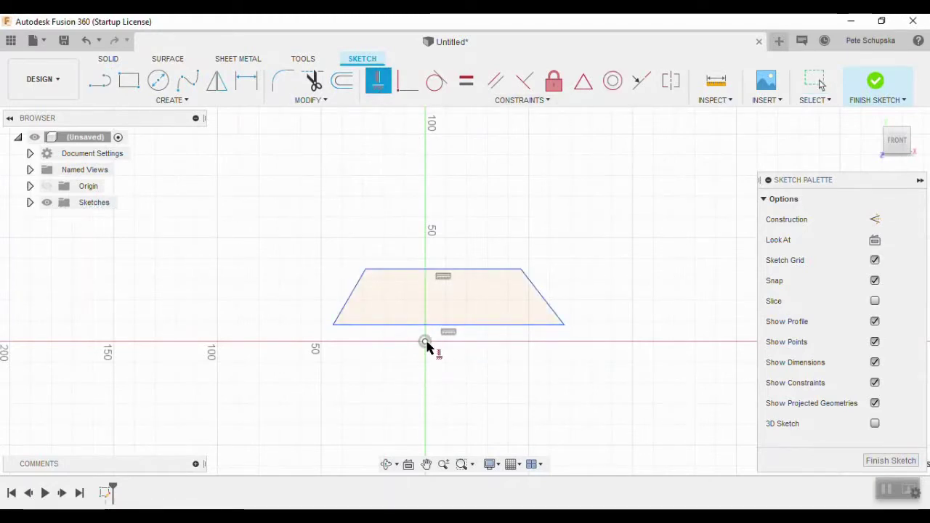
pyautogui.press('Escape')
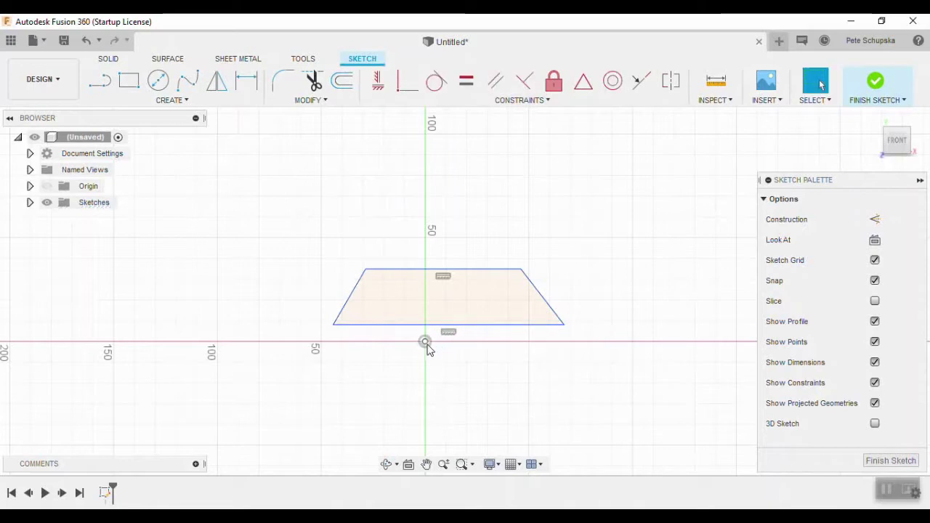
pyautogui.click(467, 325)
pyautogui.click(408, 84)
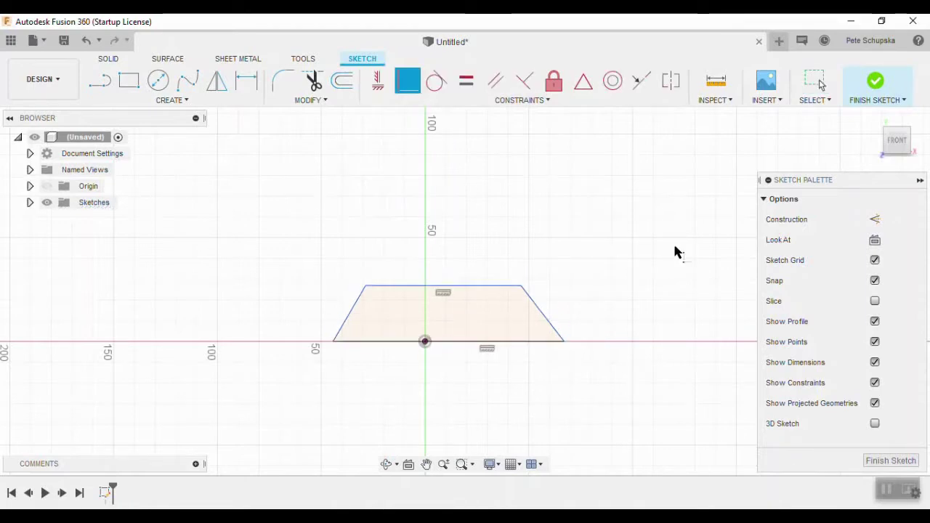
pyautogui.press('Escape')
pyautogui.doubleClick(537, 320)
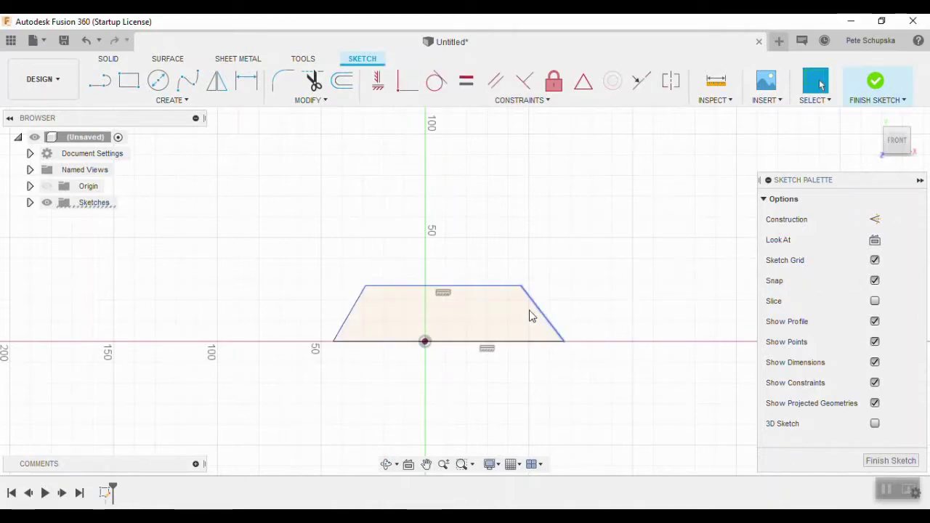
pyautogui.click(468, 85)
# Dimension the angle between the right side and the bottom edge to 75°.
pyautogui.press('d')
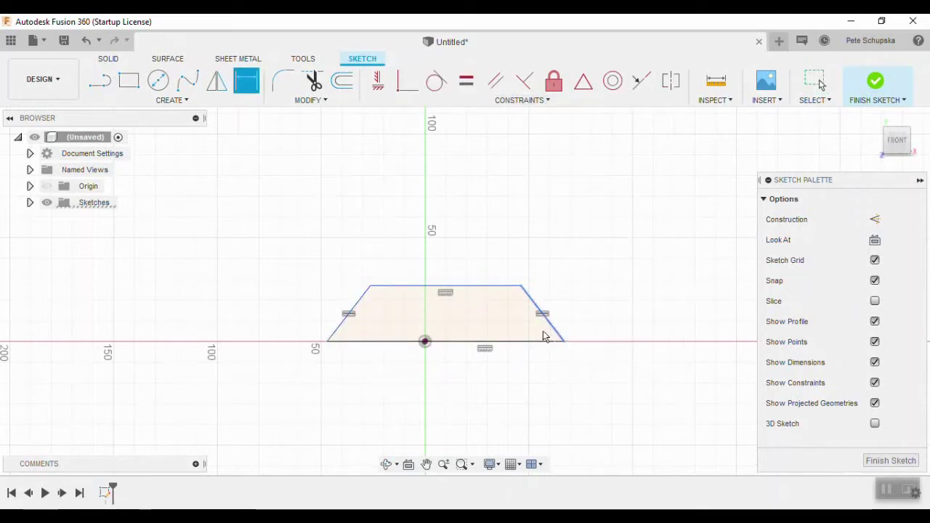
pyautogui.click(534, 341)
pyautogui.click(535, 327)
pyautogui.click(538, 316)
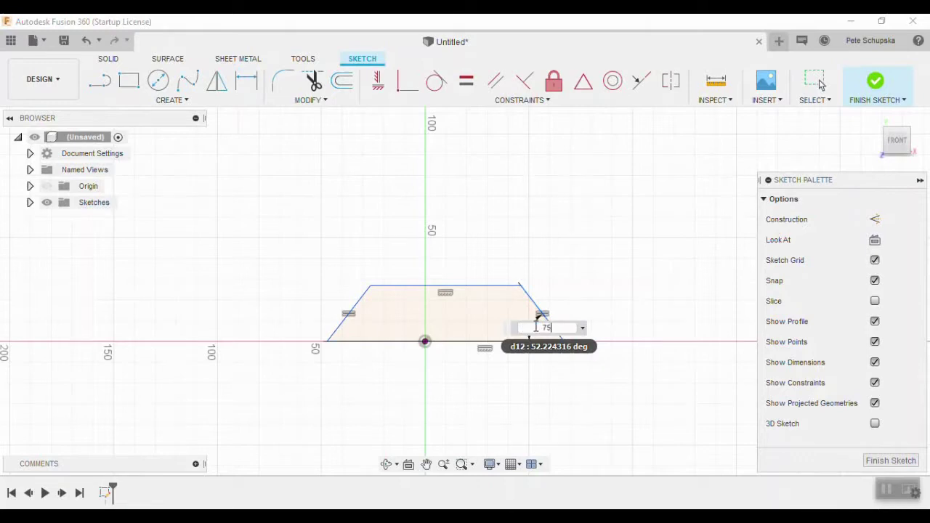
pyautogui.press('Return')
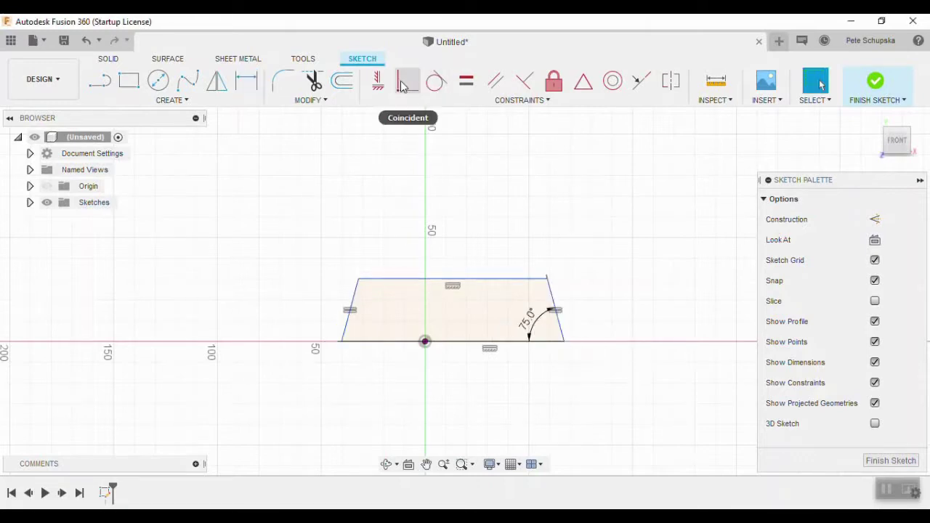
# Draw three centre-diameter circles centred along the trapezoid's top edge.
pyautogui.click(159, 80)
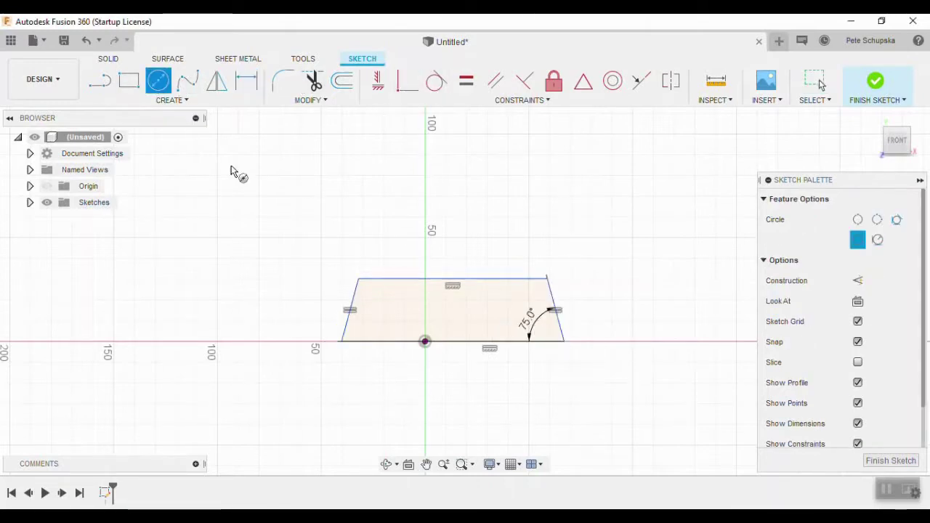
pyautogui.click(460, 283)
pyautogui.click(469, 289)
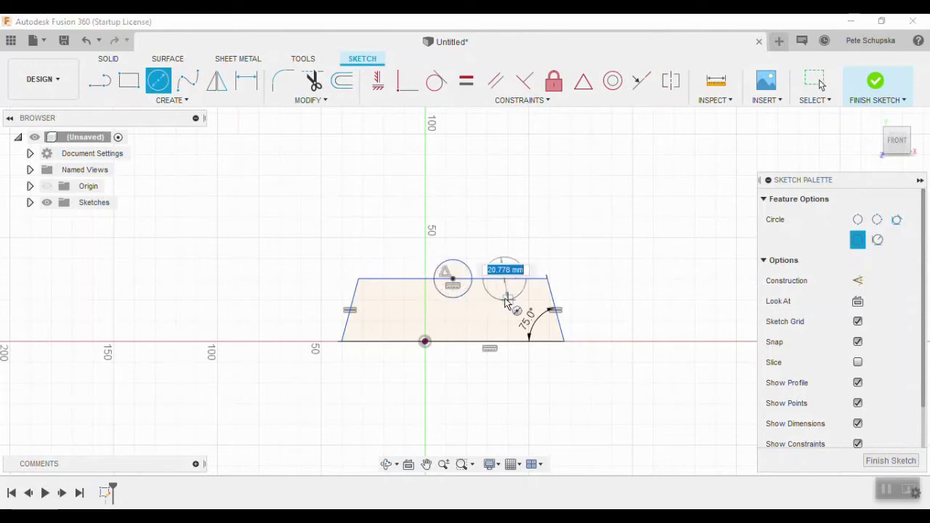
pyautogui.click(507, 301)
pyautogui.click(390, 279)
pyautogui.click(393, 296)
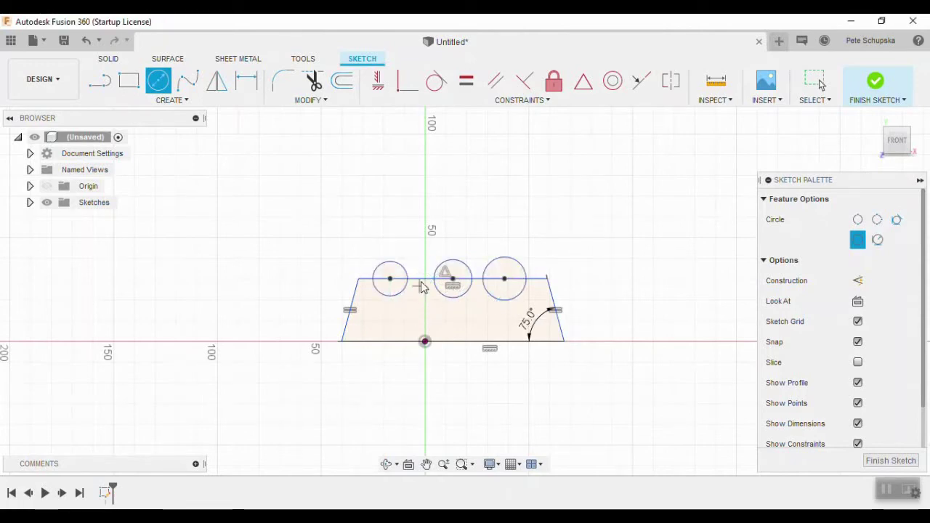
pyautogui.press('Escape')
# Make the three circles equal and align the middle circle's centre vertically above the origin.
pyautogui.click(405, 271)
pyautogui.keyDown('shift'); pyautogui.click(467, 265); pyautogui.keyUp('shift')
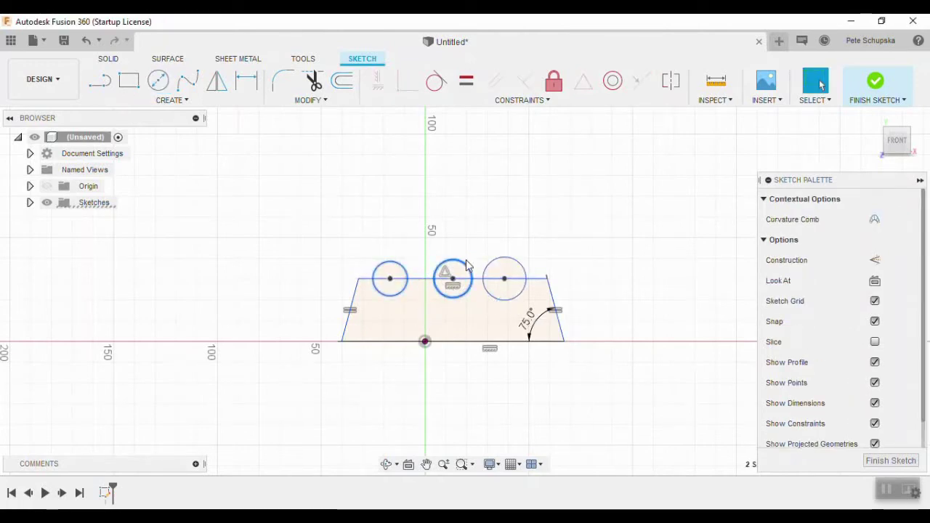
pyautogui.keyDown('shift'); pyautogui.click(513, 260); pyautogui.keyUp('shift')
pyautogui.click(467, 83)
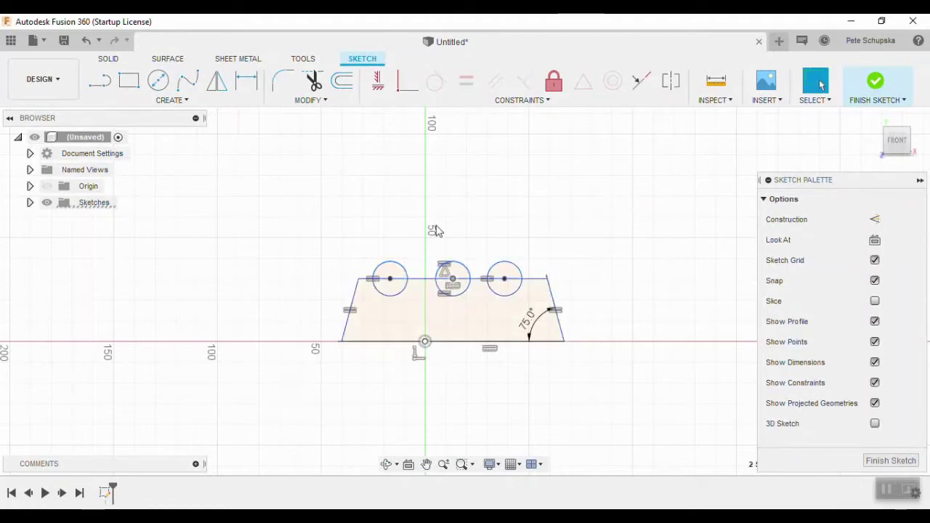
pyautogui.click(379, 80)
pyautogui.press('Escape')
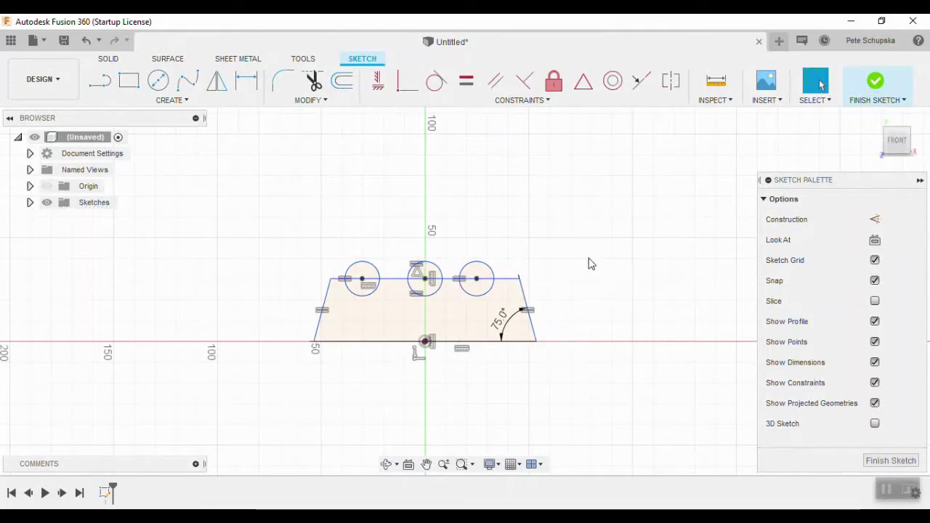
# Dimension the left and right circle spacings from the middle circle to 15 mm each.
pyautogui.press('d')
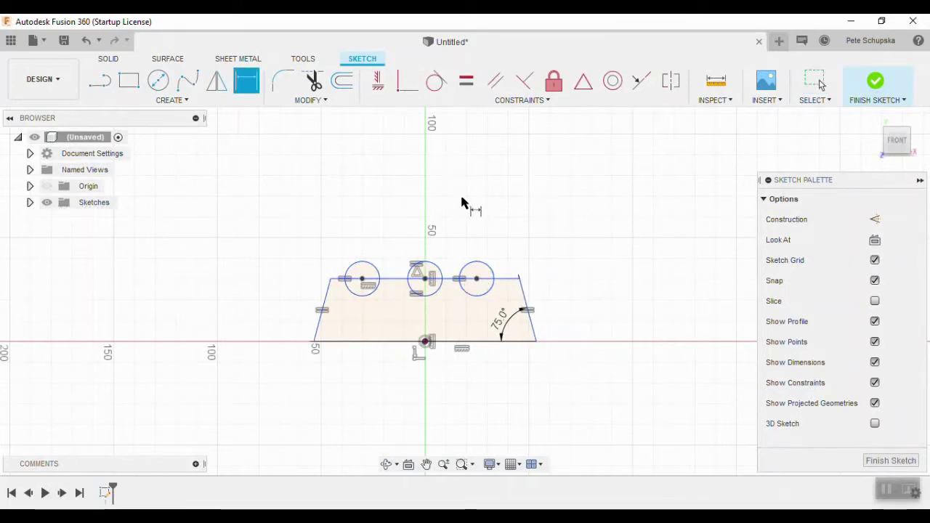
pyautogui.click(425, 279)
pyautogui.click(477, 278)
pyautogui.click(450, 411)
pyautogui.write('15')
pyautogui.press('Return')
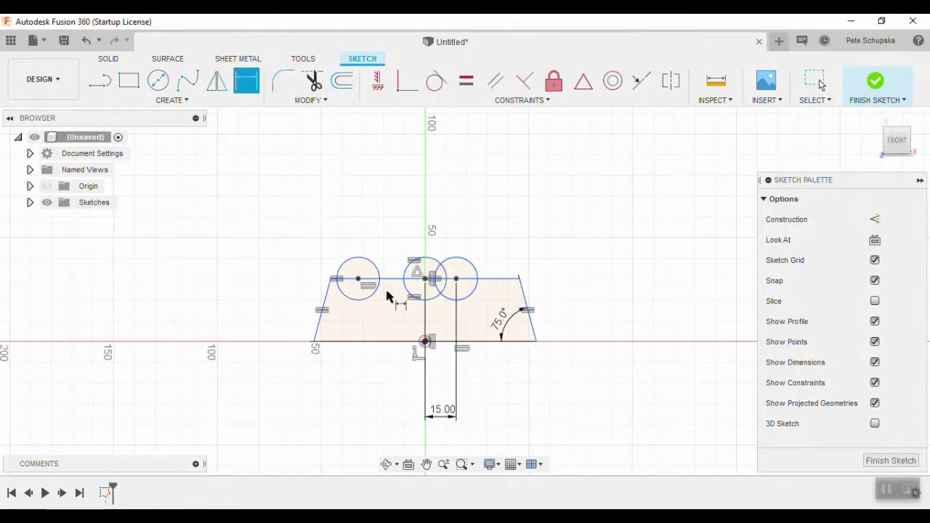
pyautogui.click(426, 279)
pyautogui.click(380, 410)
pyautogui.write('15')
pyautogui.press('Return')
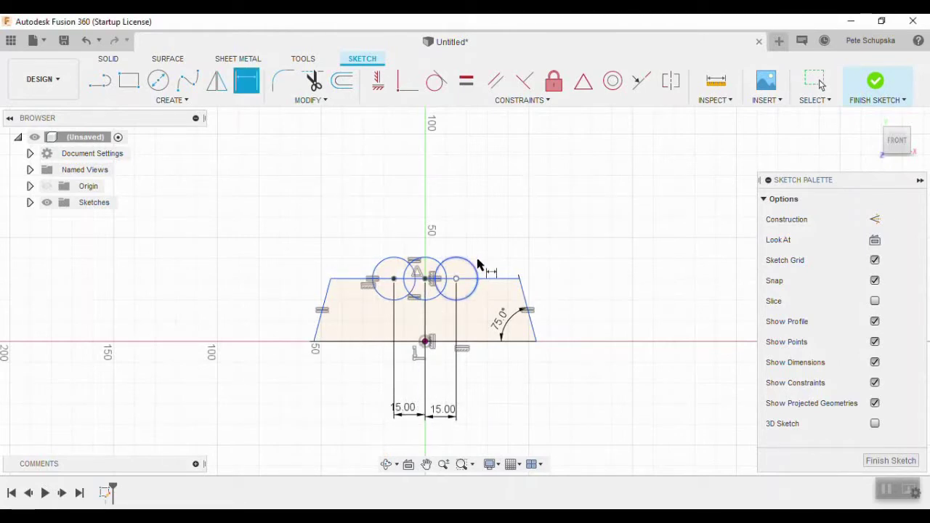
# Dimension the circle diameter to 8.8 mm.
pyautogui.click(477, 266)
pyautogui.click(539, 211)
pyautogui.write('8.8')
pyautogui.press('Return')
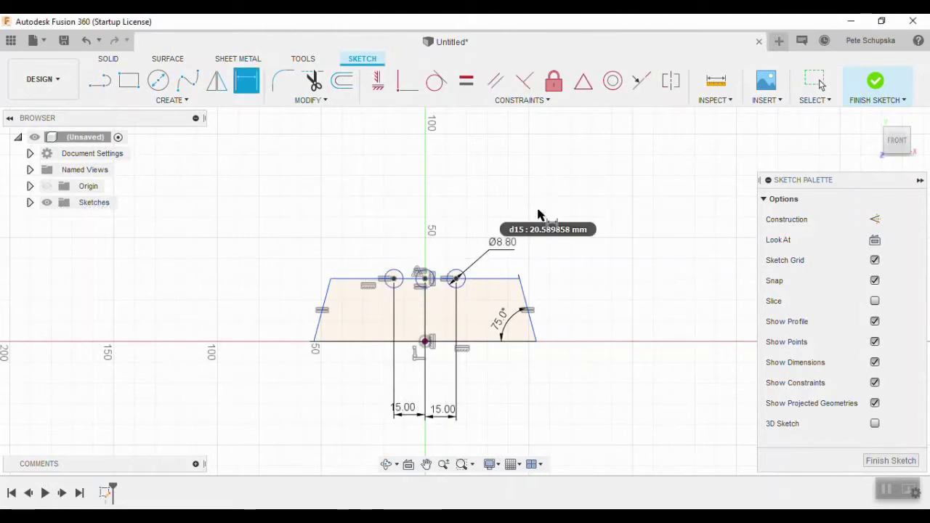
pyautogui.press('Escape')
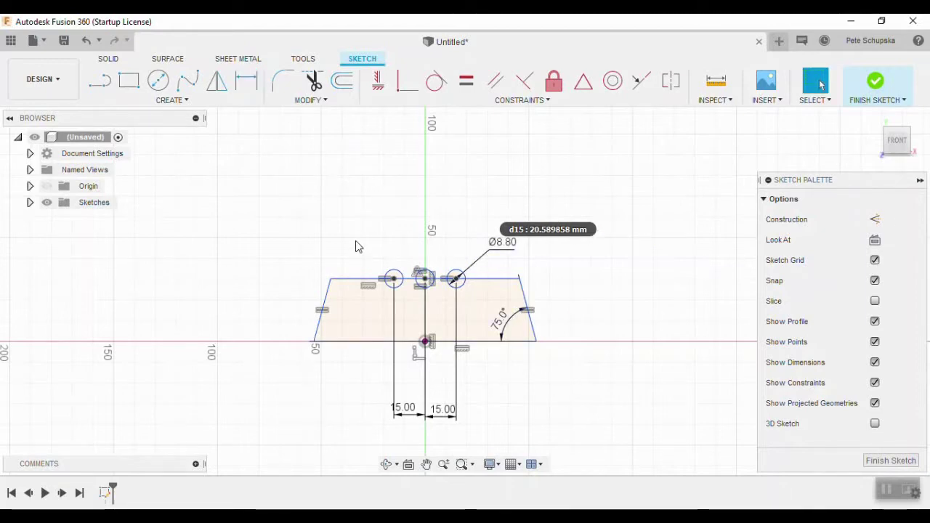
# Dimension the trapezoid height to 8 mm.
pyautogui.press('d')
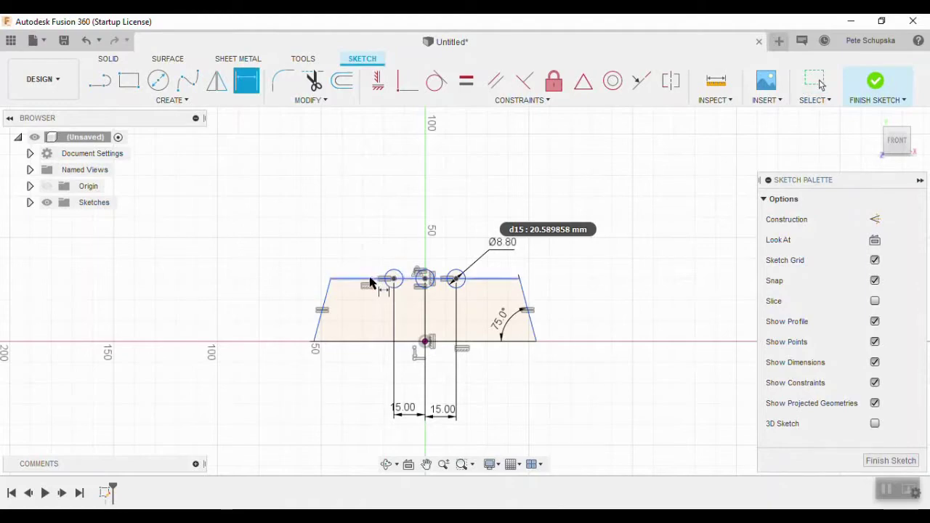
pyautogui.click(370, 282)
pyautogui.click(256, 322)
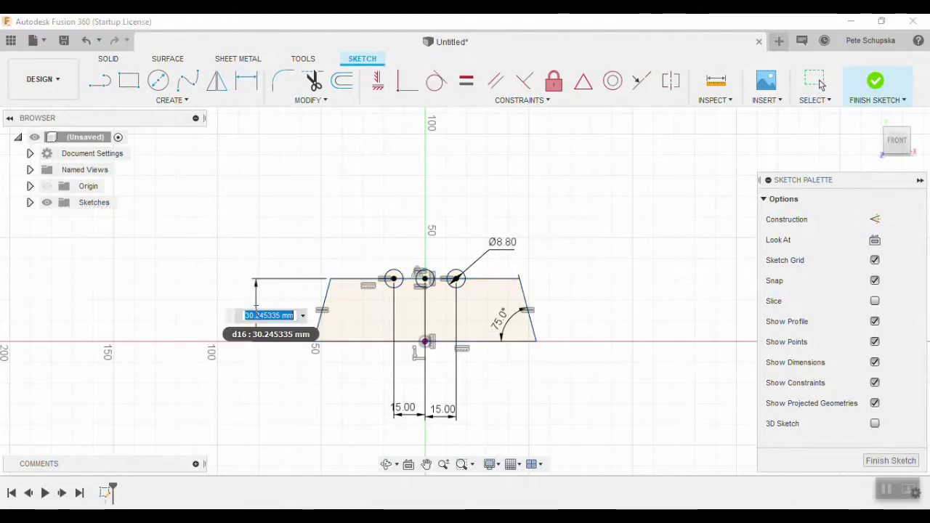
pyautogui.press('Return')
pyautogui.scroll(1, 480, 394)
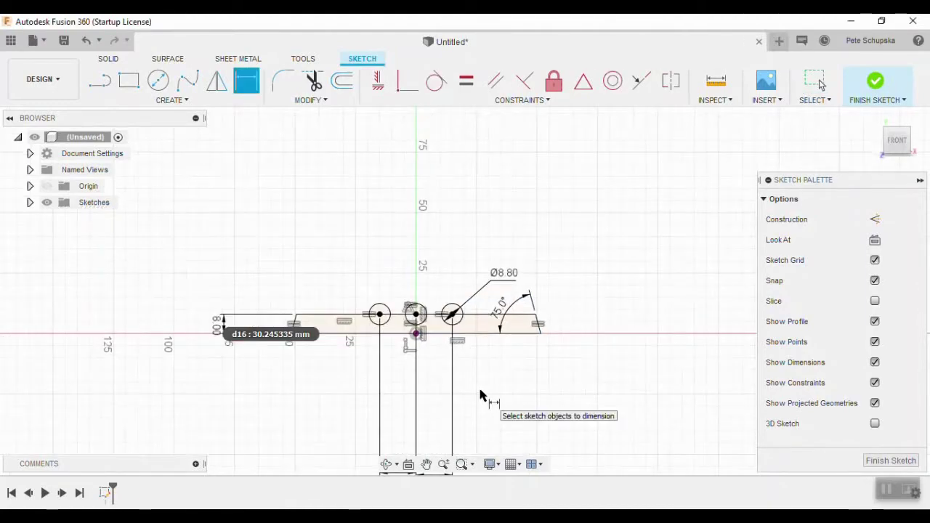
pyautogui.press('Escape')
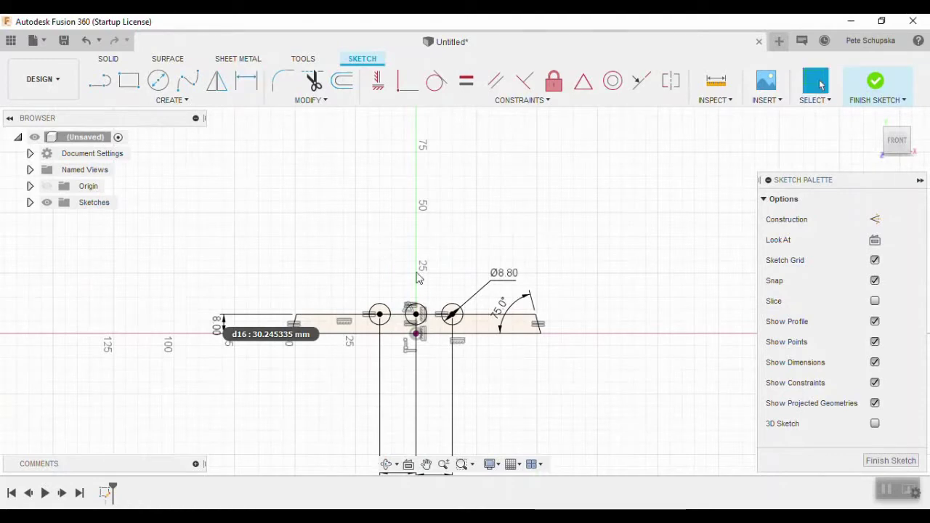
# Trim the circles and top edge into three notches, undoing the last trim.
pyautogui.press('t')
pyautogui.click(383, 303)
pyautogui.click(383, 313)
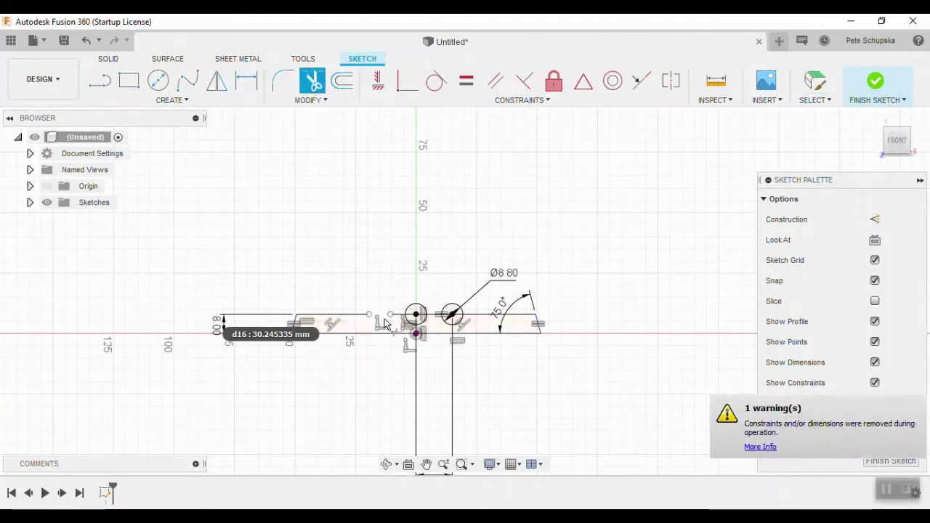
pyautogui.press('Escape')
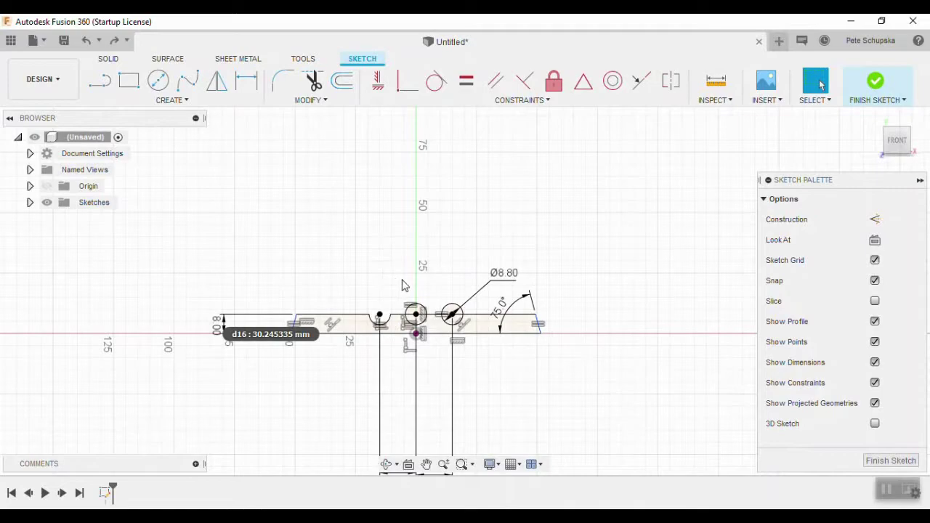
pyautogui.press('t')
pyautogui.click(413, 309)
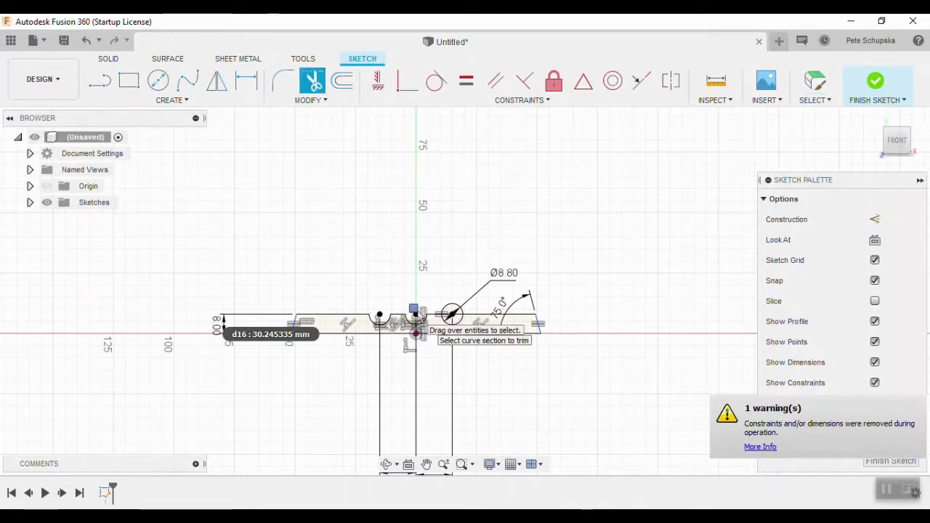
pyautogui.click(458, 314)
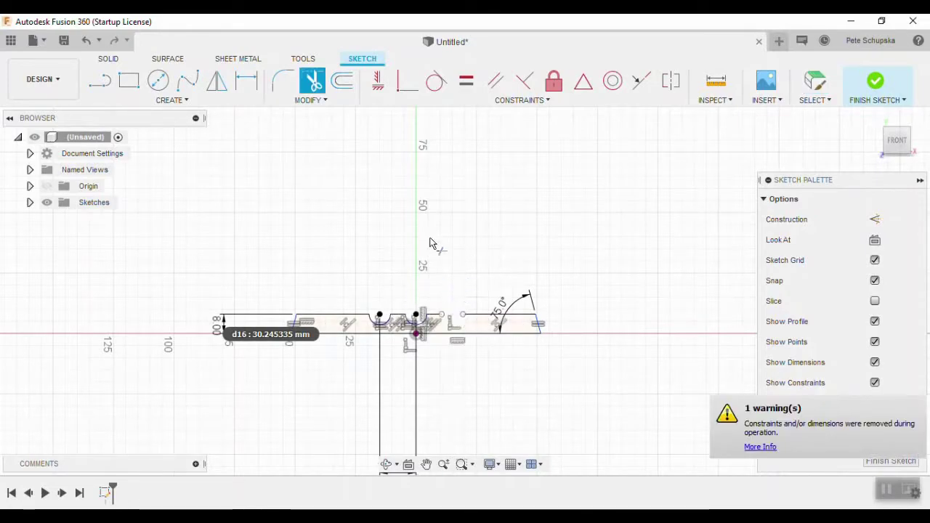
pyautogui.press('Escape')
pyautogui.hotkey('ctrl', 'z')
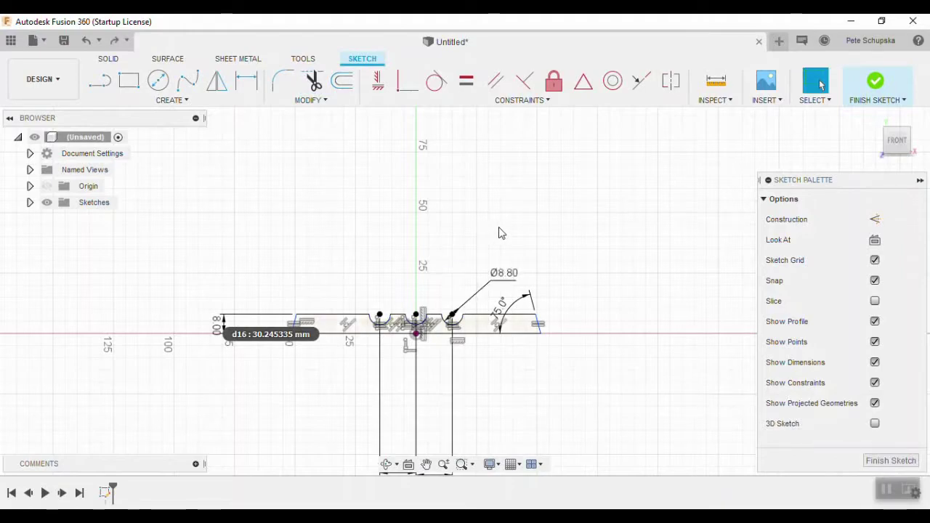
# Make the left and right top segments equal to the middle segment.
pyautogui.click(466, 80)
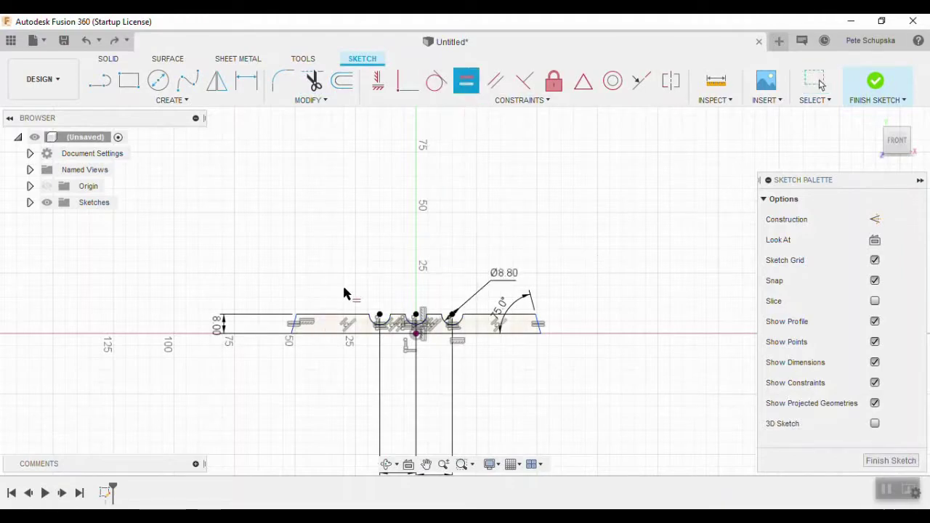
pyautogui.click(397, 320)
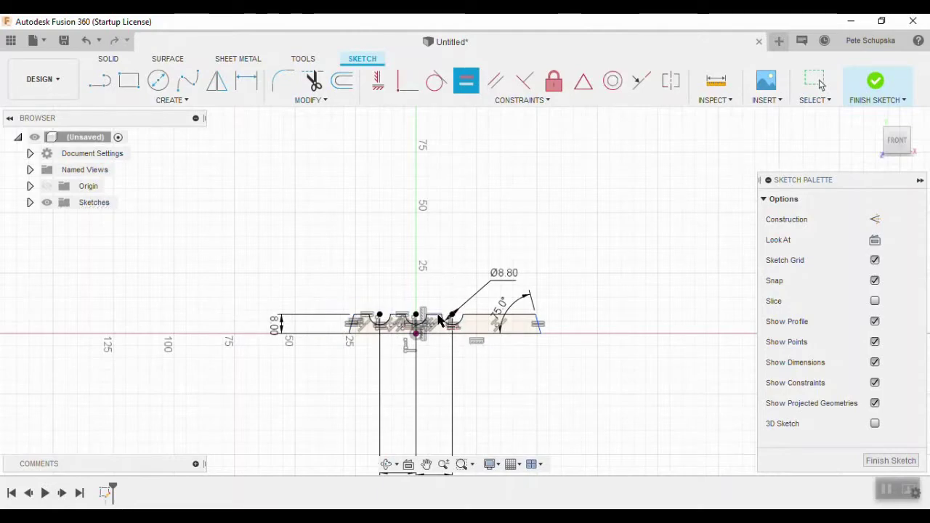
pyautogui.click(476, 320)
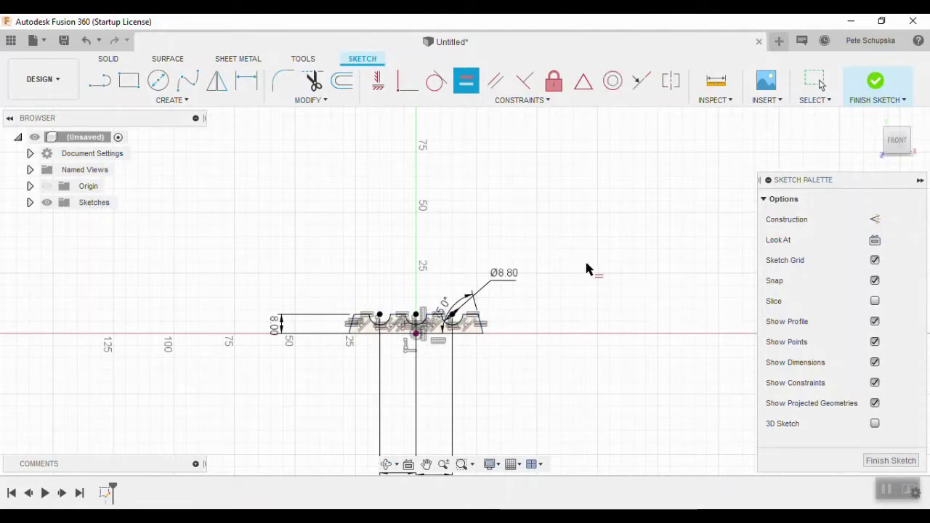
pyautogui.press('Escape')
# Extrude the notched profile 80 mm as a new body and return to the home view.
pyautogui.click(876, 81)
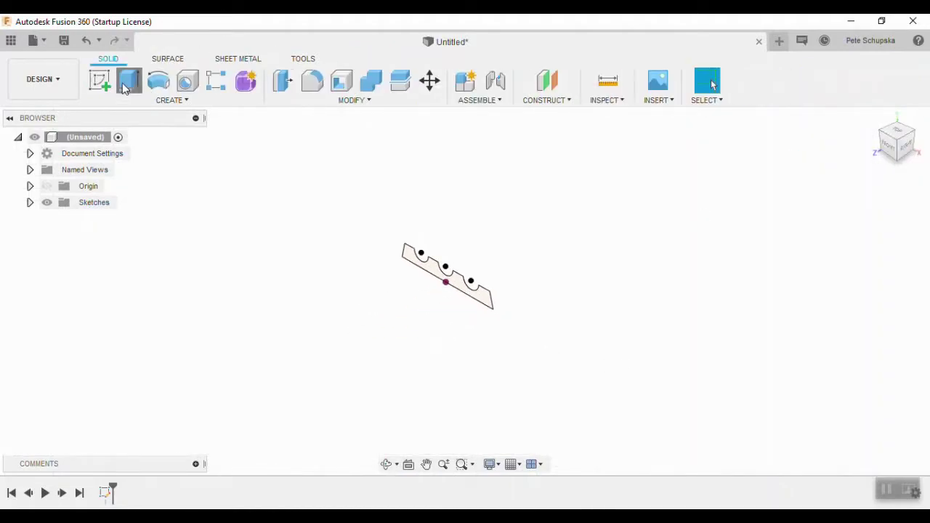
pyautogui.click(125, 83)
pyautogui.moveTo(432, 286); pyautogui.dragTo(266, 354)
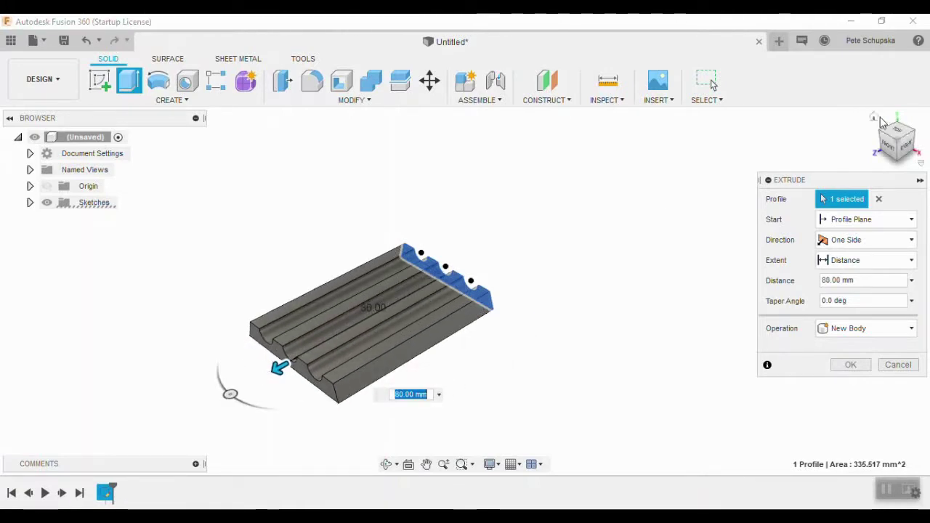
pyautogui.press('Return')
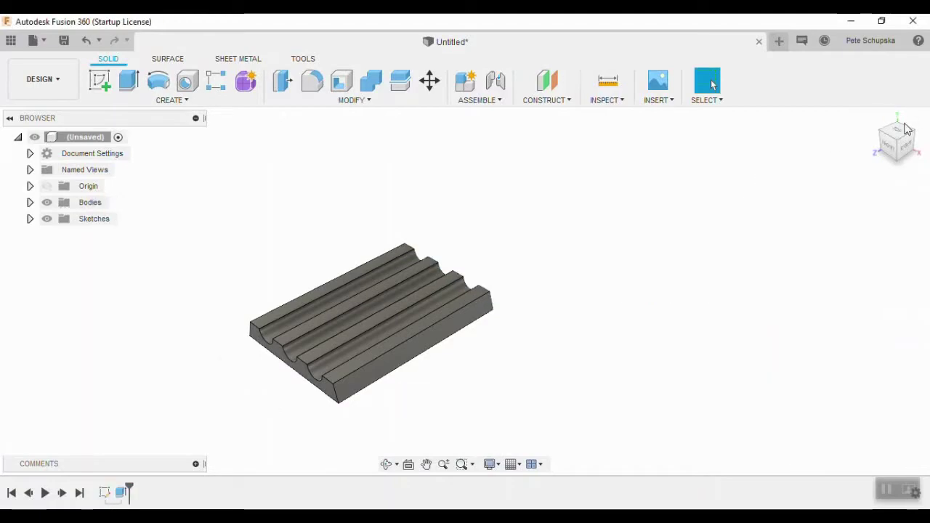
pyautogui.click(883, 139)
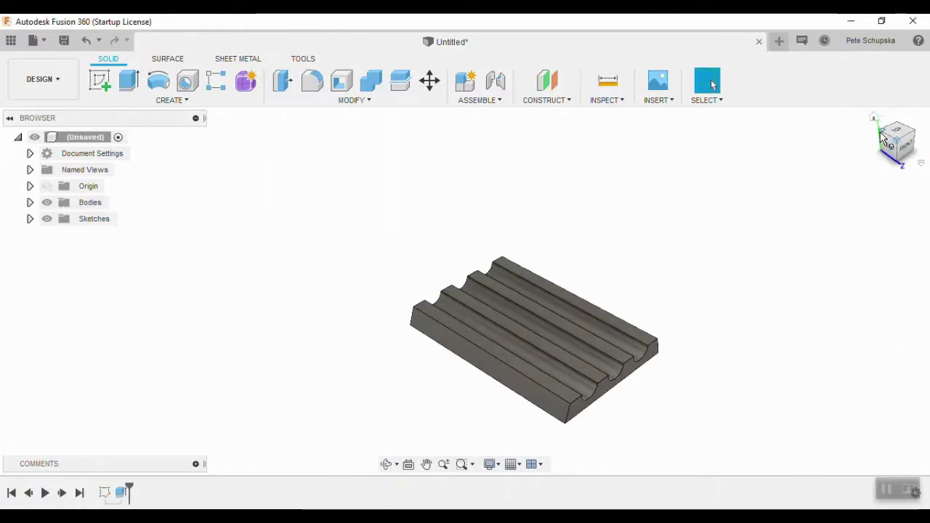
# Sketch a circumscribed hexagon on the tray's end face, centred on the left groove's arc.
pyautogui.click(102, 83)
pyautogui.click(496, 293)
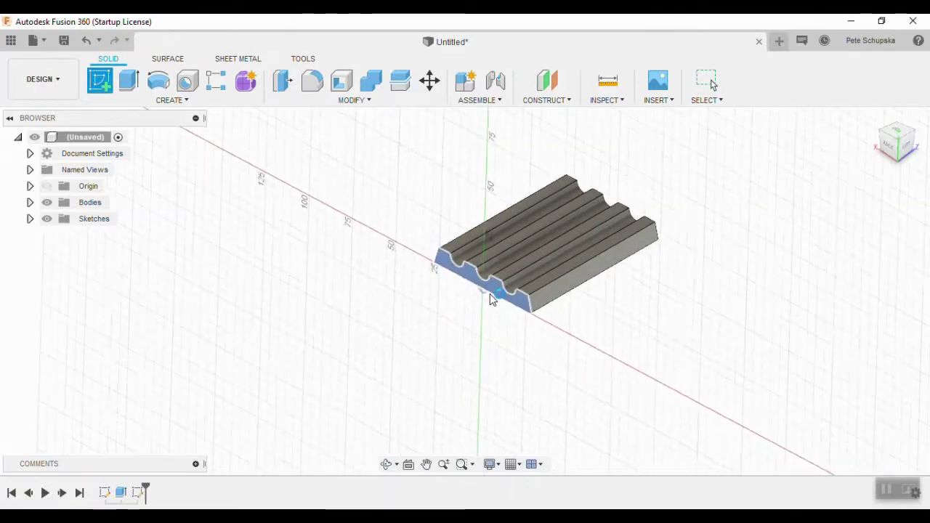
pyautogui.scroll(2, 442, 294)
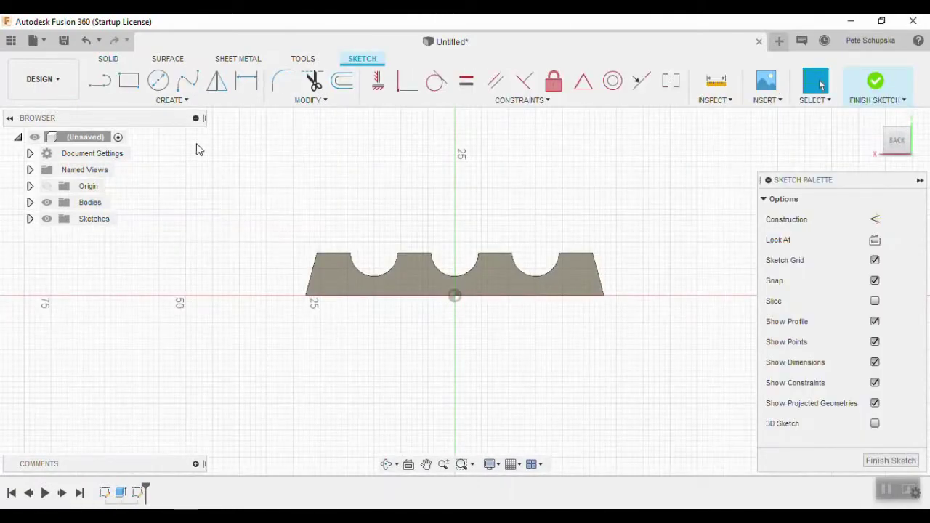
pyautogui.click(172, 100)
pyautogui.moveTo(203, 182)
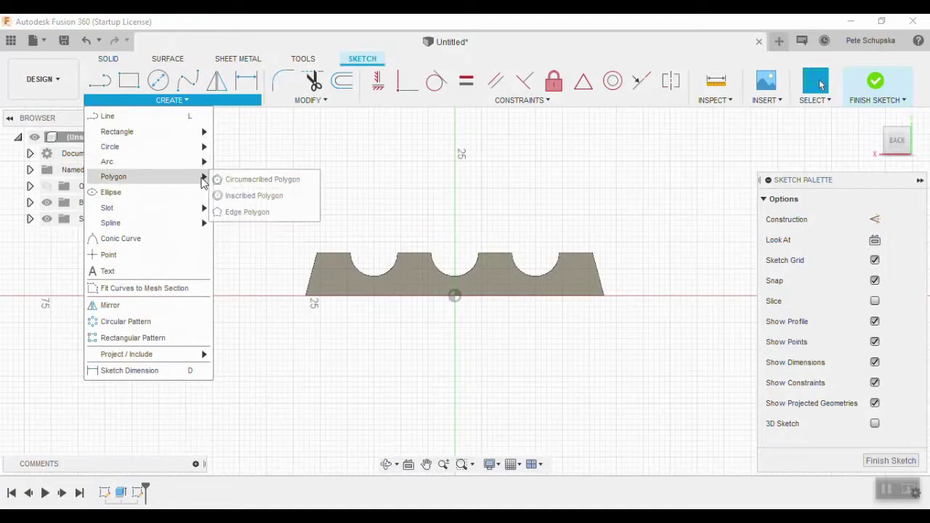
pyautogui.click(252, 183)
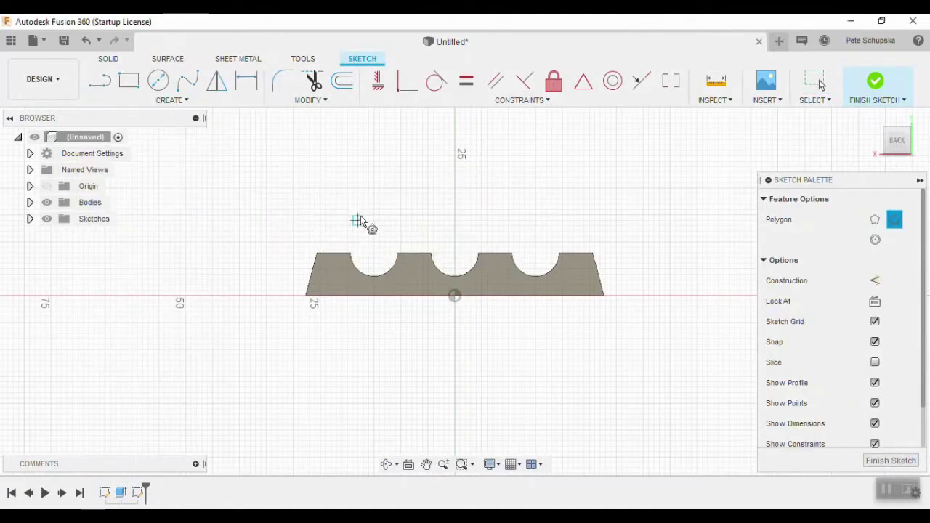
pyautogui.click(375, 254)
pyautogui.click(372, 287)
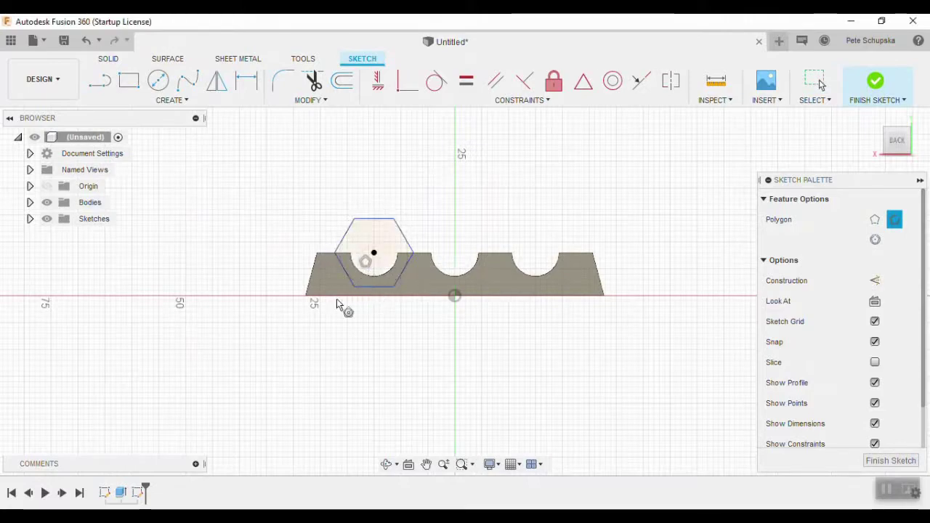
pyautogui.press('Escape')
# Dimension the hexagon 10 mm across its flats.
pyautogui.press('d')
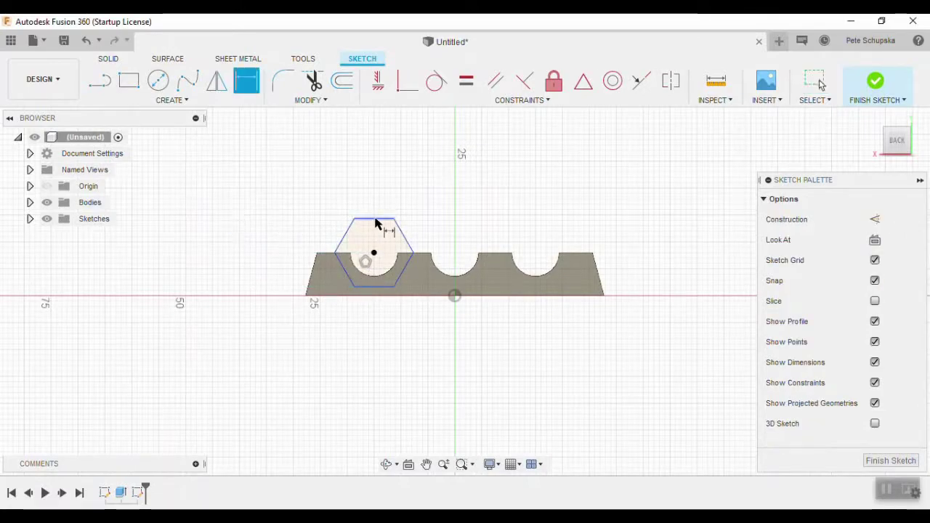
pyautogui.click(374, 288)
pyautogui.click(374, 219)
pyautogui.click(264, 245)
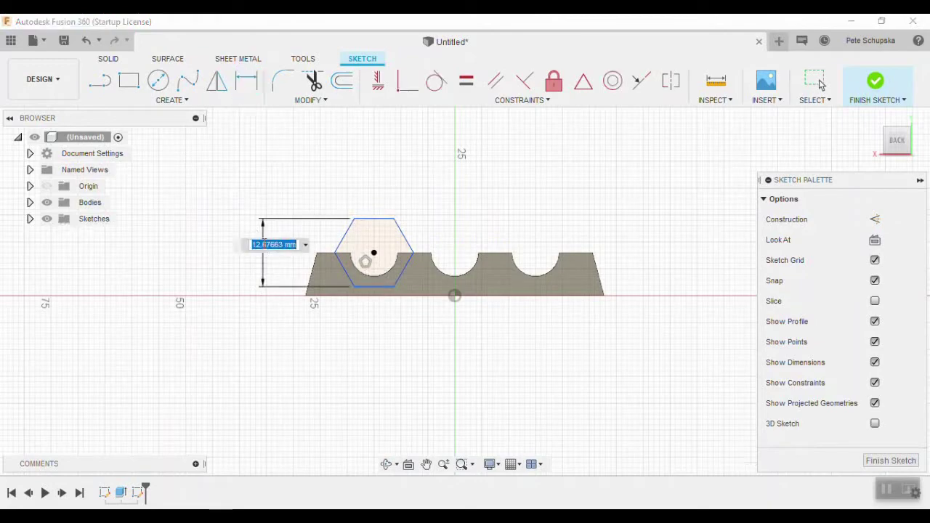
pyautogui.write('10')
pyautogui.press('Return')
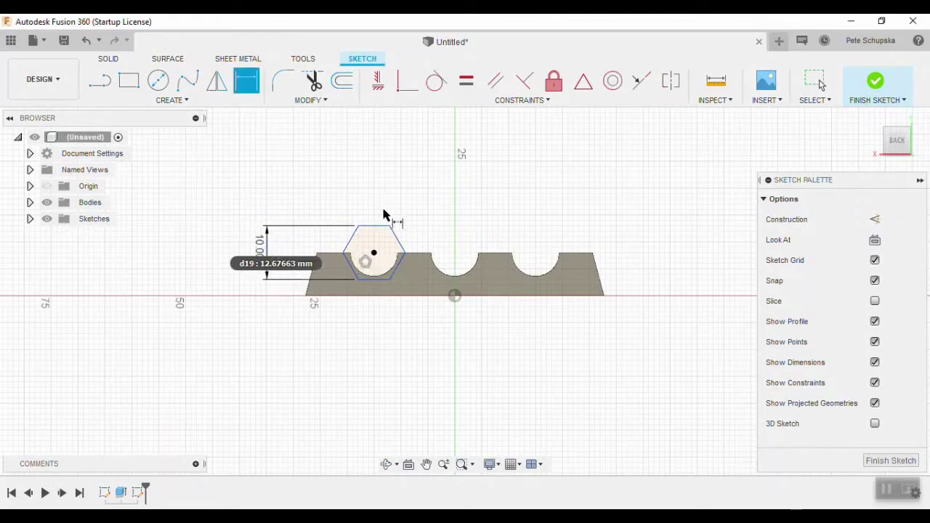
# Constrain the hexagon's top edge to be horizontal.
pyautogui.press('Escape')
pyautogui.click(379, 83)
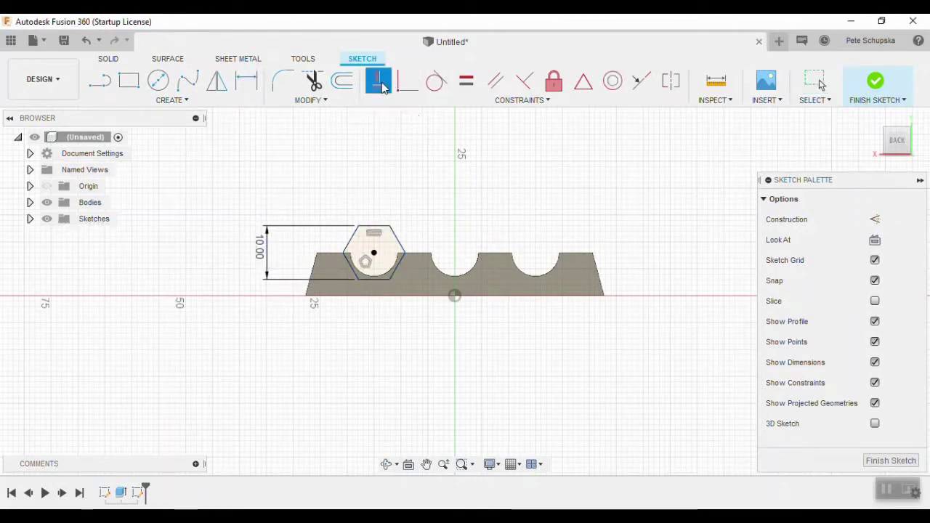
pyautogui.press('Escape')
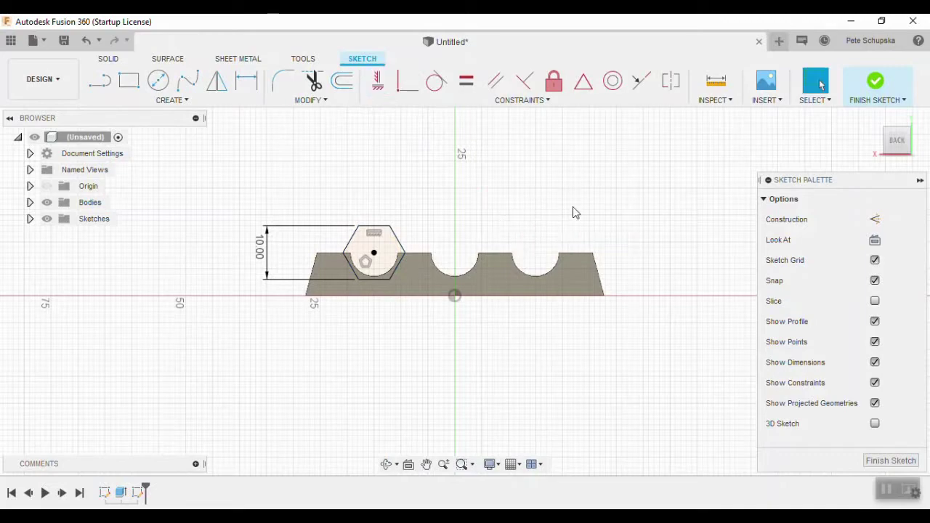
# Rectangular-pattern the hexagon into three copies spaced 30 mm apart.
pyautogui.click(173, 100)
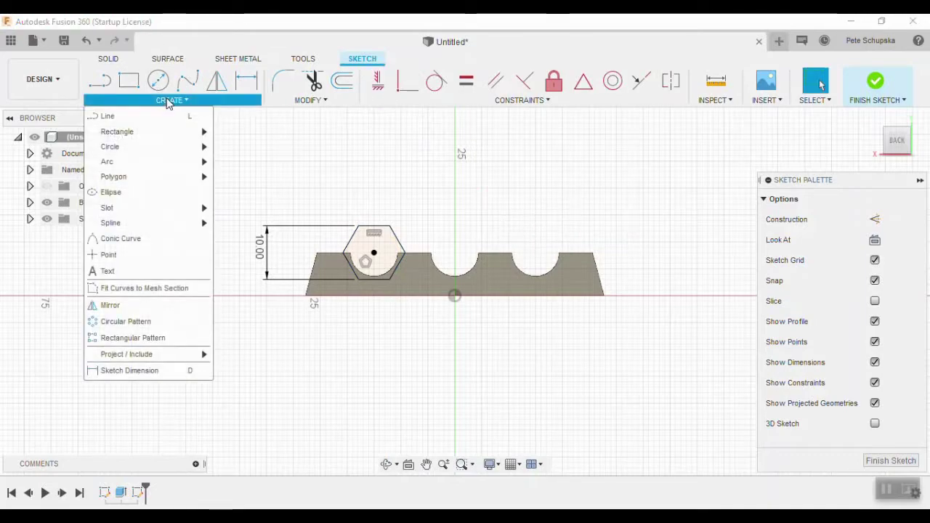
pyautogui.click(160, 339)
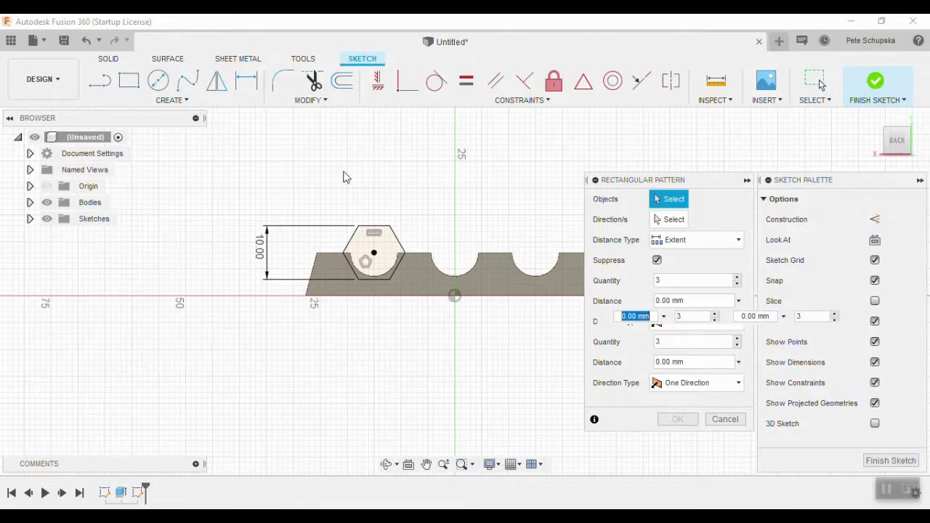
pyautogui.moveTo(329, 177); pyautogui.dragTo(412, 306)
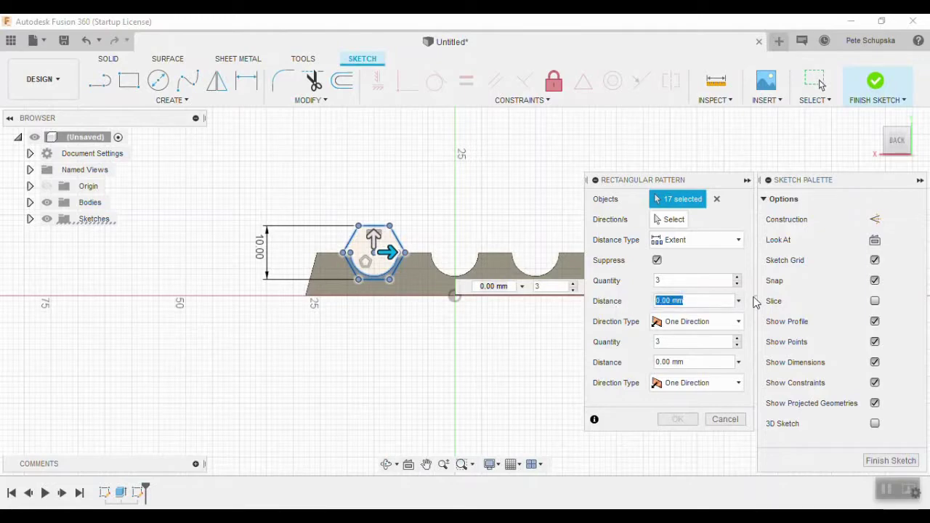
pyautogui.write('30')
pyautogui.press('Return')
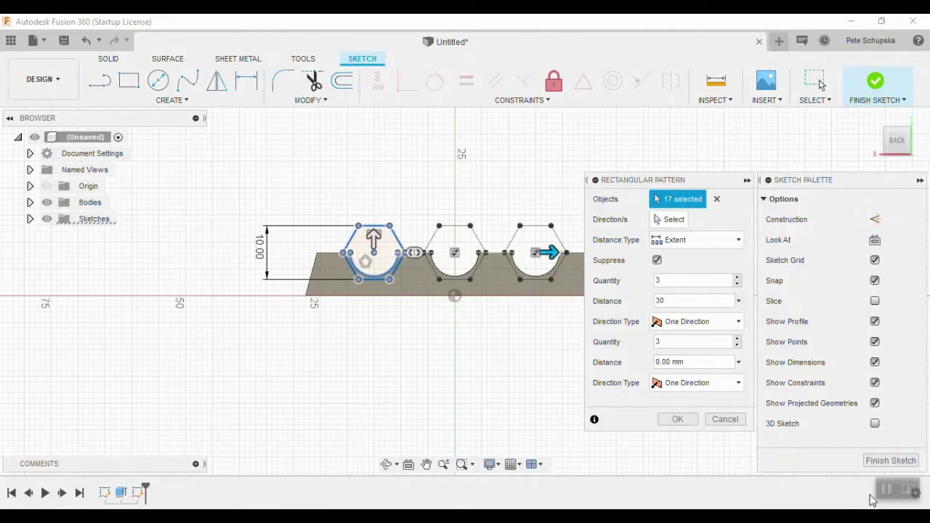
pyautogui.press('Return')
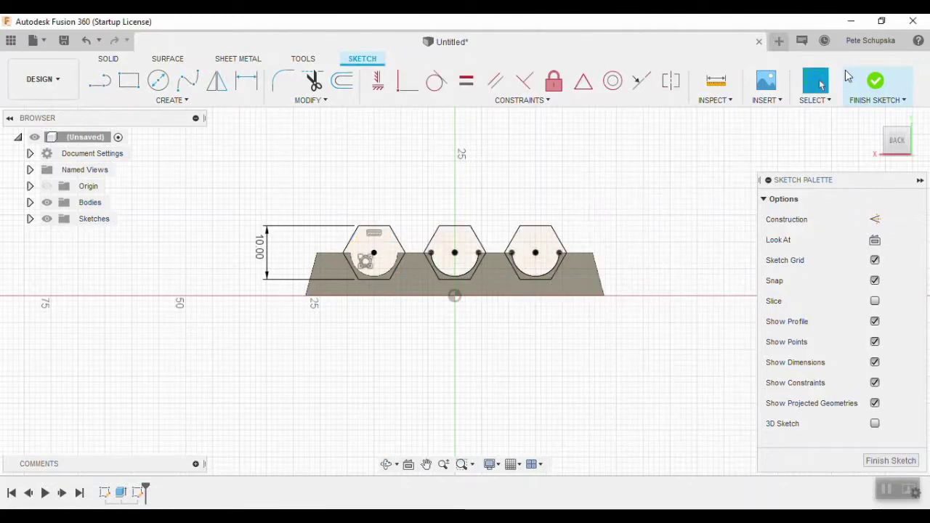
# Extrude-cut the three hexagon profiles 33 mm deep into the tray along the grooves.
pyautogui.click(875, 80)
pyautogui.scroll(3, 487, 287)
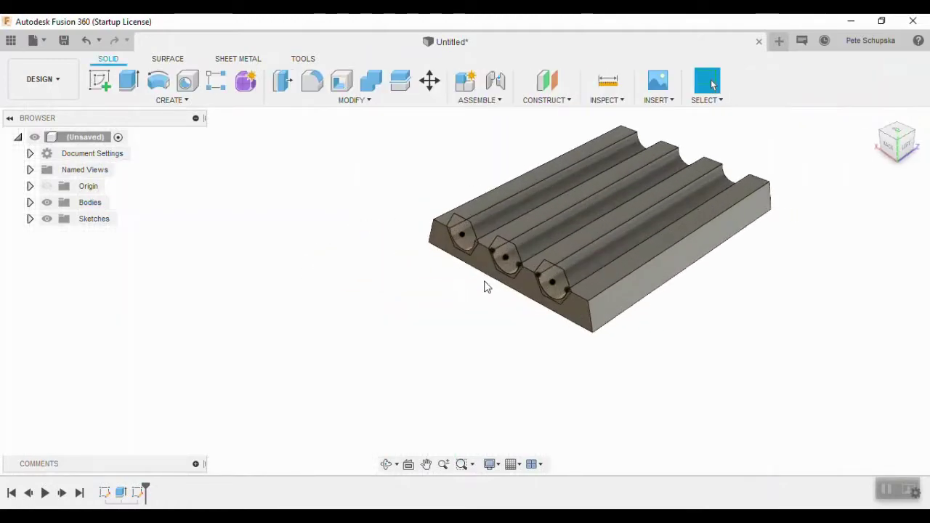
pyautogui.scroll(3, 498, 271)
pyautogui.click(131, 85)
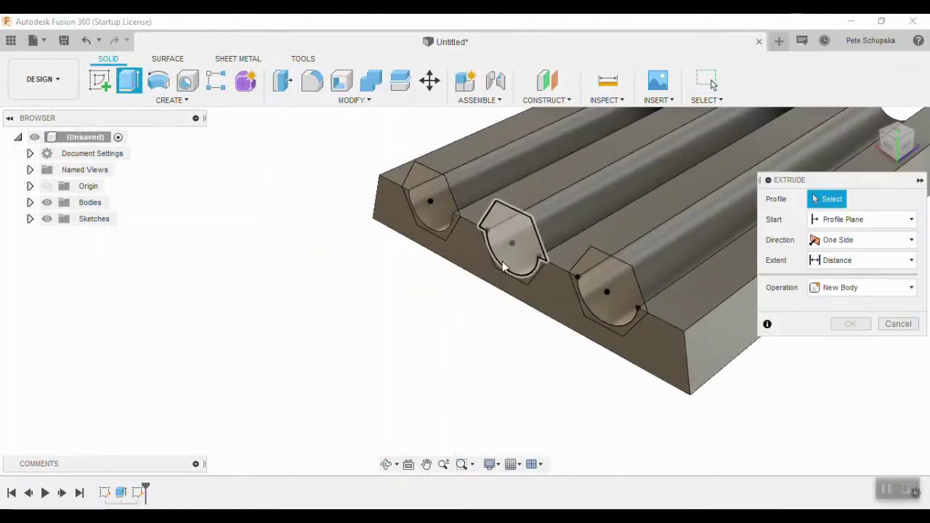
pyautogui.click(447, 203)
pyautogui.click(436, 205)
pyautogui.click(505, 240)
pyautogui.click(602, 273)
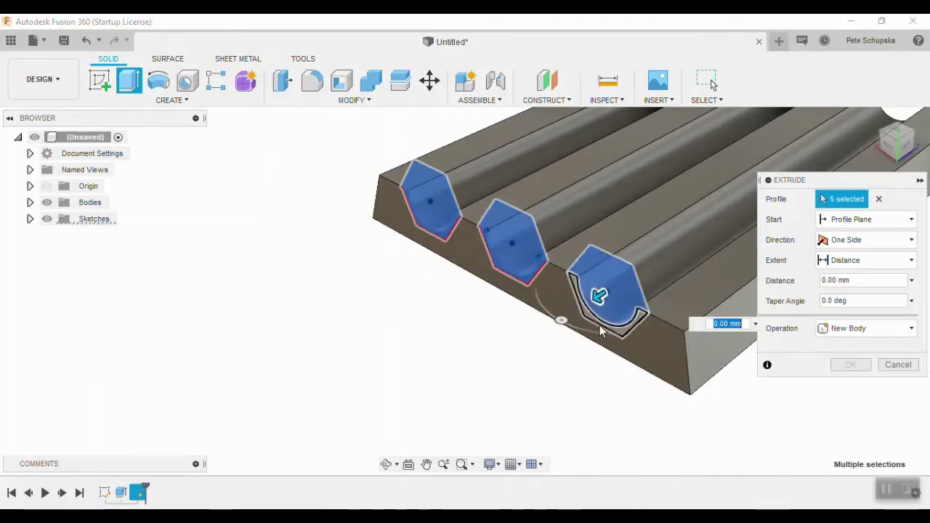
pyautogui.click(595, 309)
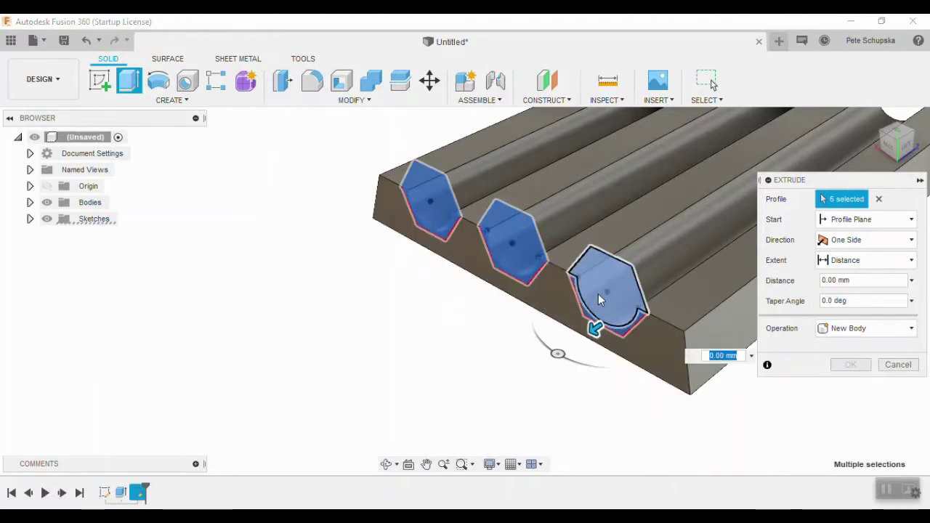
pyautogui.moveTo(597, 319); pyautogui.dragTo(731, 209)
pyautogui.click(849, 385)
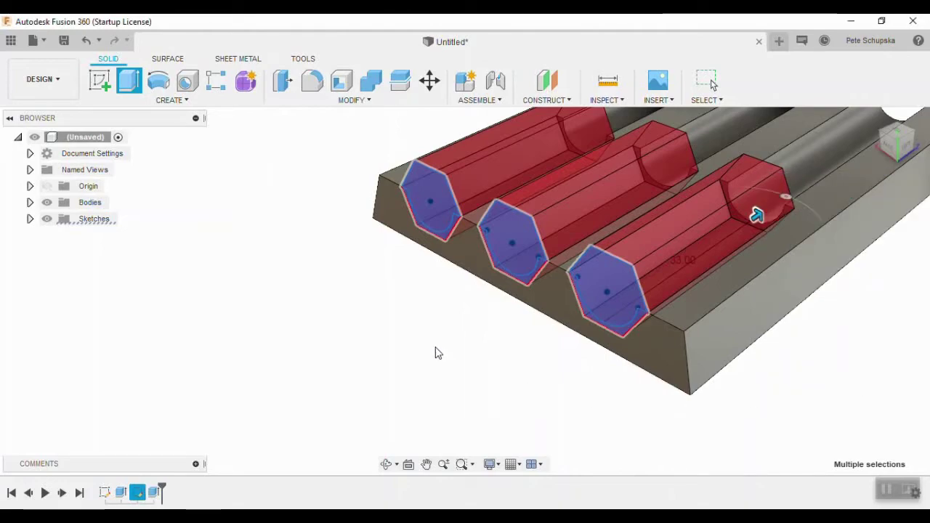
pyautogui.scroll(-3, 290, 342)
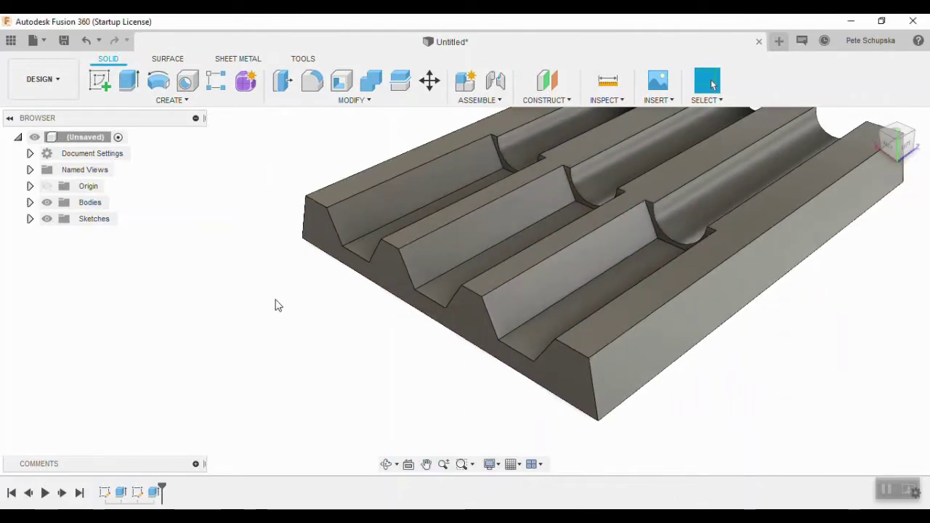
# On the tray's end face, draw a closed trapezoid outline with a straight top spanning the notches.
pyautogui.click(99, 83)
pyautogui.click(320, 265)
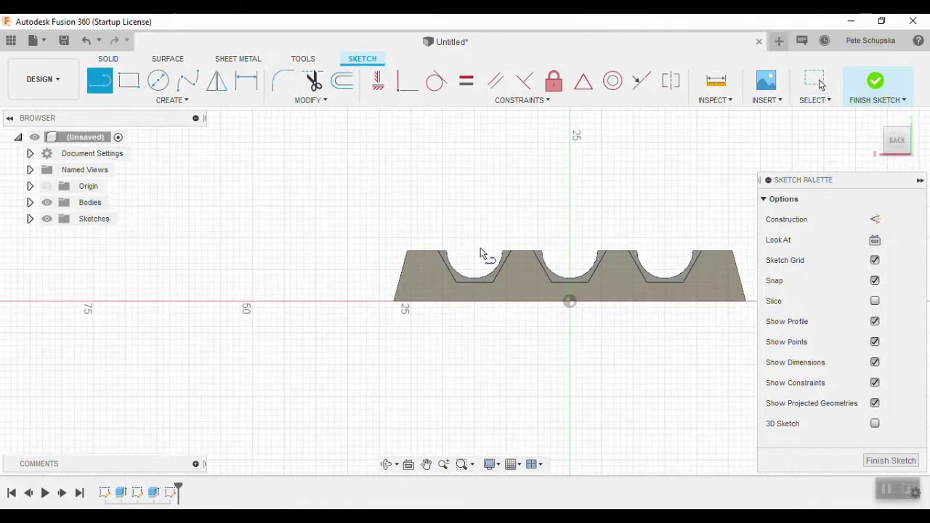
pyautogui.click(747, 301)
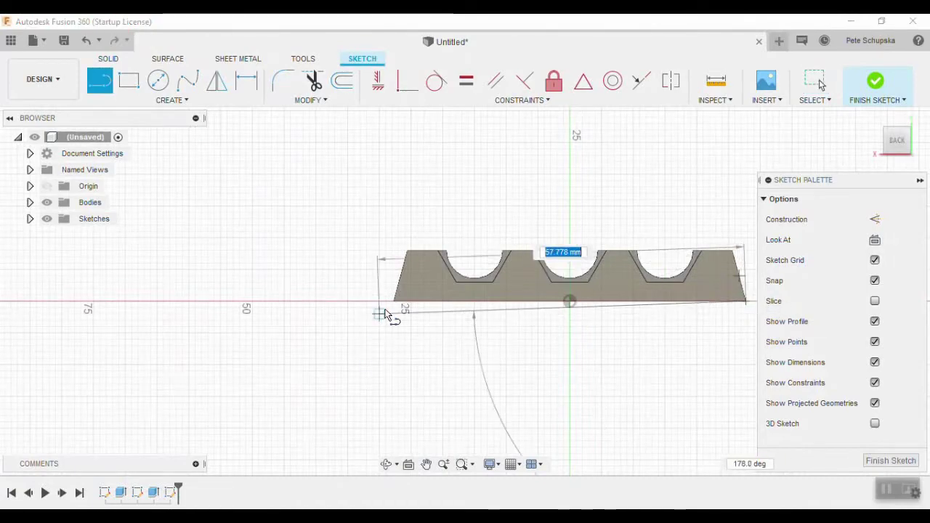
pyautogui.click(393, 300)
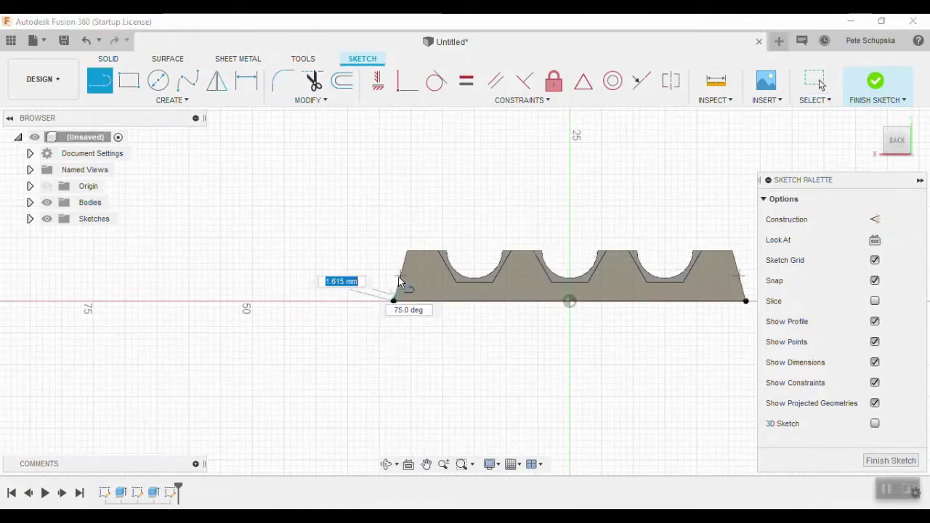
pyautogui.click(407, 251)
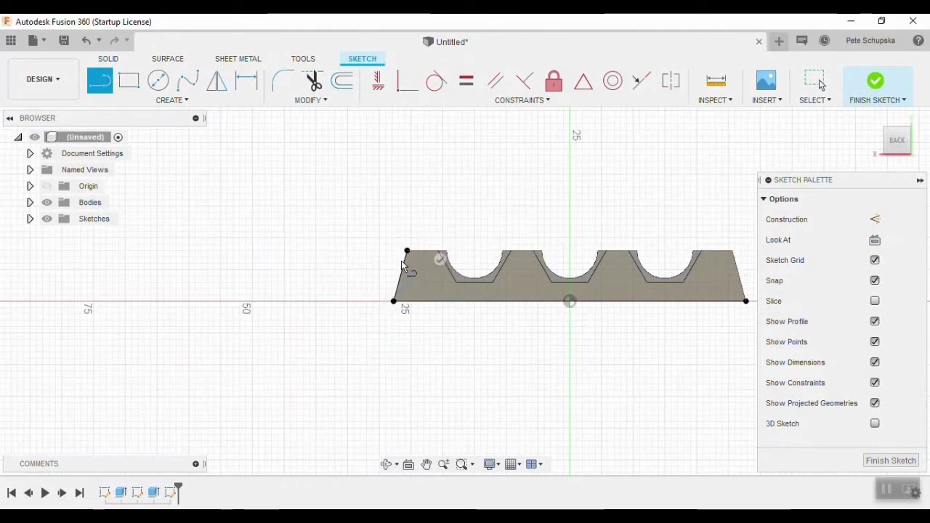
pyautogui.click(733, 251)
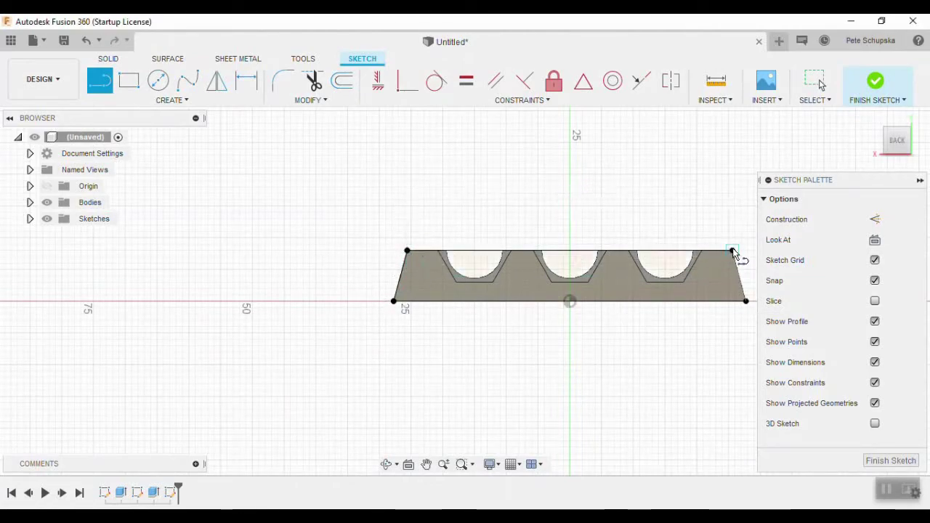
pyautogui.click(746, 300)
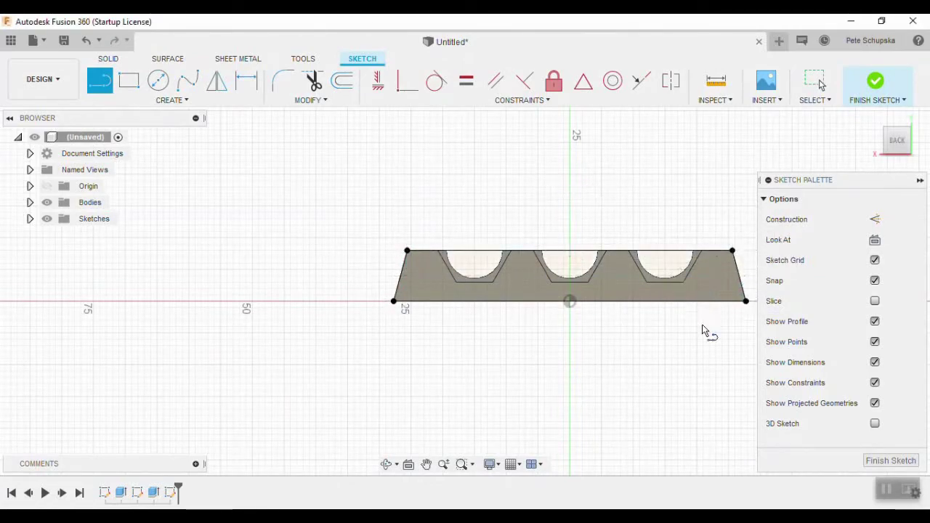
# Select the main end region and the three notch regions for extrusion.
pyautogui.click(875, 82)
pyautogui.click(129, 80)
pyautogui.click(336, 259)
pyautogui.click(337, 259)
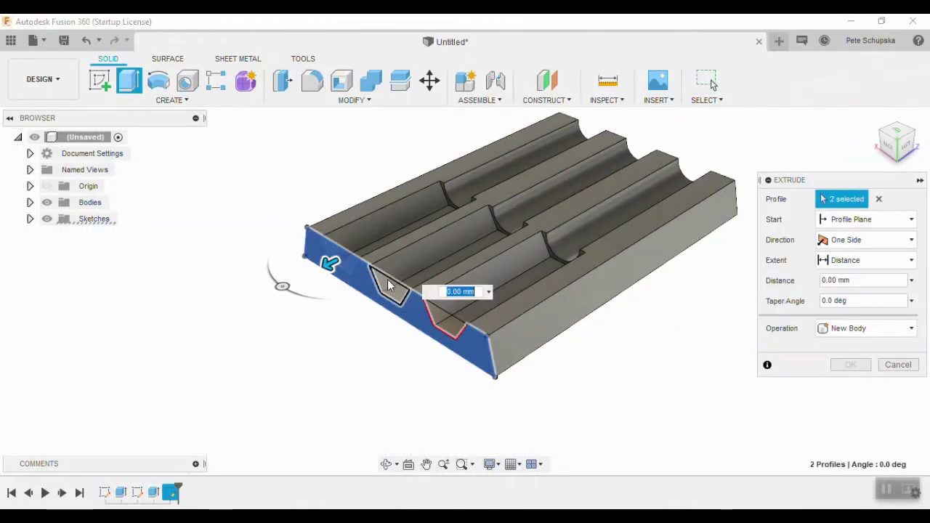
pyautogui.click(393, 292)
pyautogui.click(436, 325)
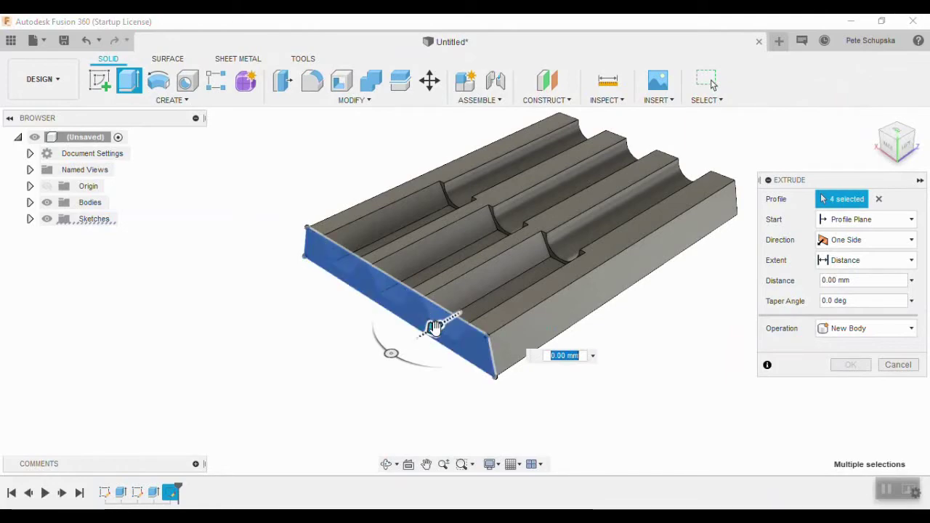
# Extrude the selected end profiles -2 mm, joined to the tray body.
pyautogui.write('-5')
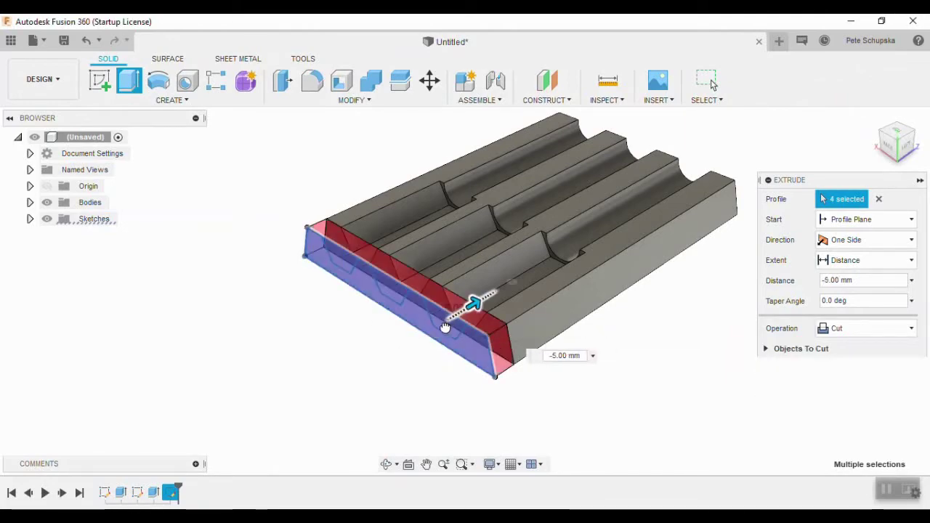
pyautogui.hotkey('ctrl', 'z')
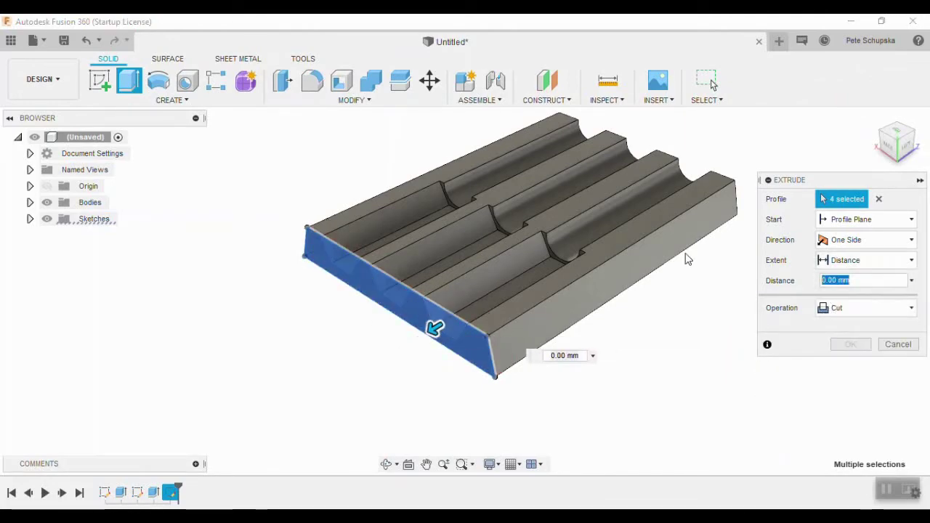
pyautogui.write('-2')
pyautogui.press('Tab')
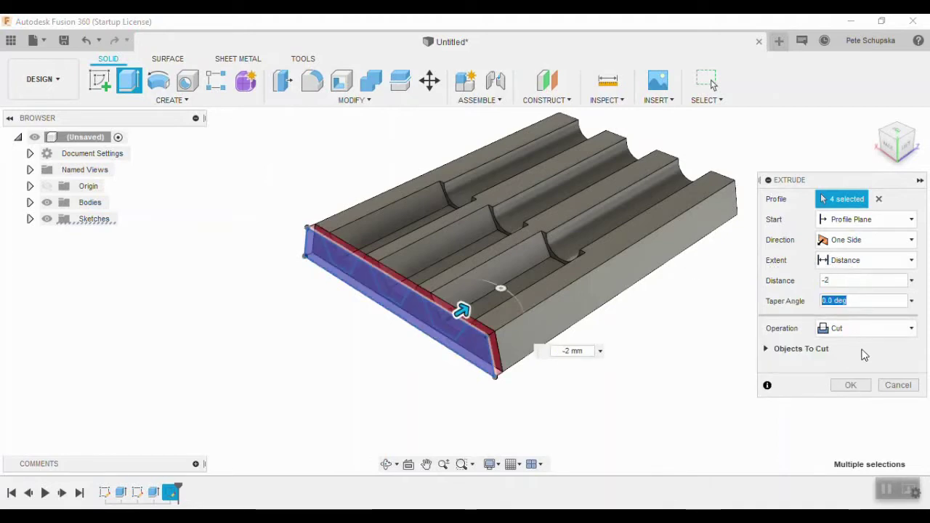
pyautogui.click(865, 330)
pyautogui.click(862, 348)
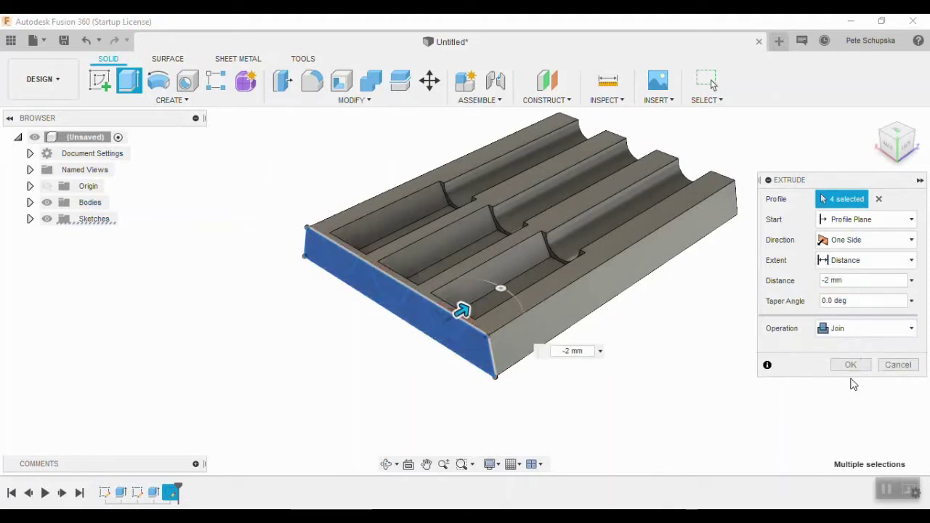
pyautogui.click(850, 365)
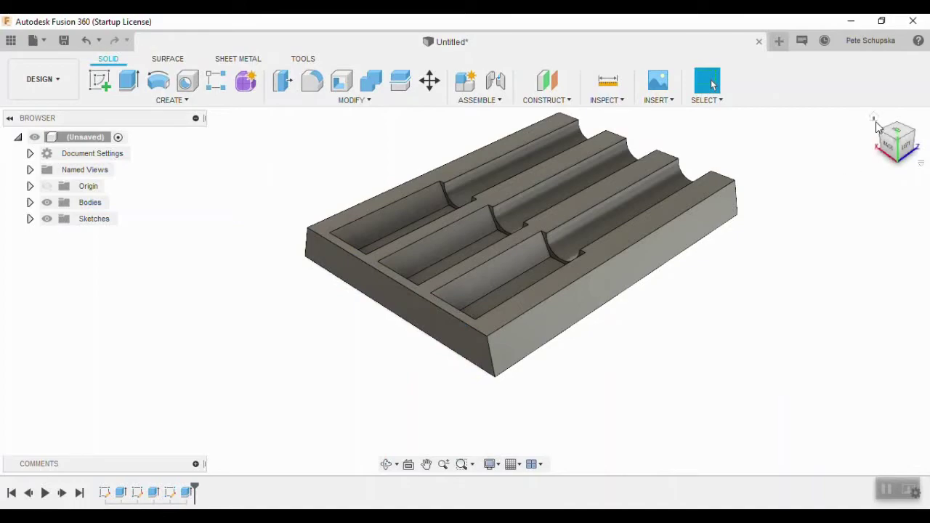
# Fillet the tray's four vertical corner edges with a 5 mm radius.
pyautogui.click(894, 142)
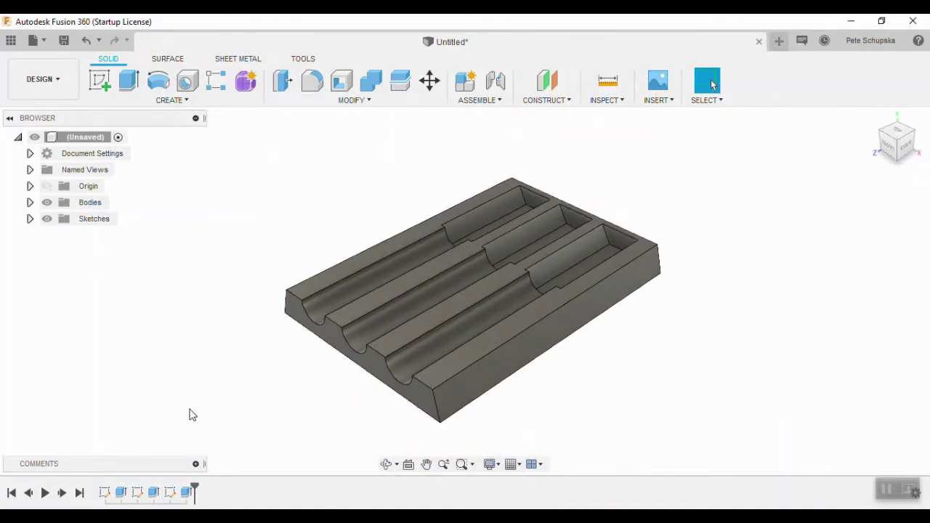
pyautogui.press('f')
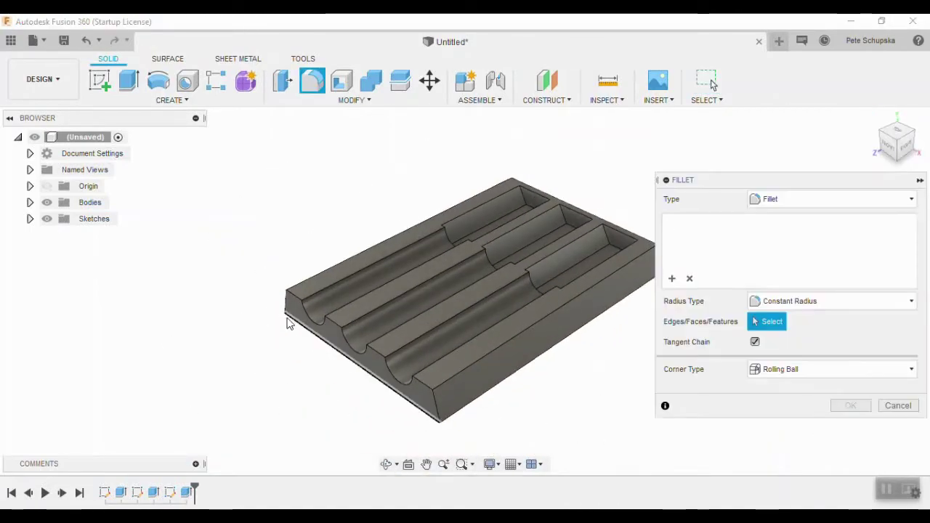
pyautogui.click(287, 305)
pyautogui.click(434, 402)
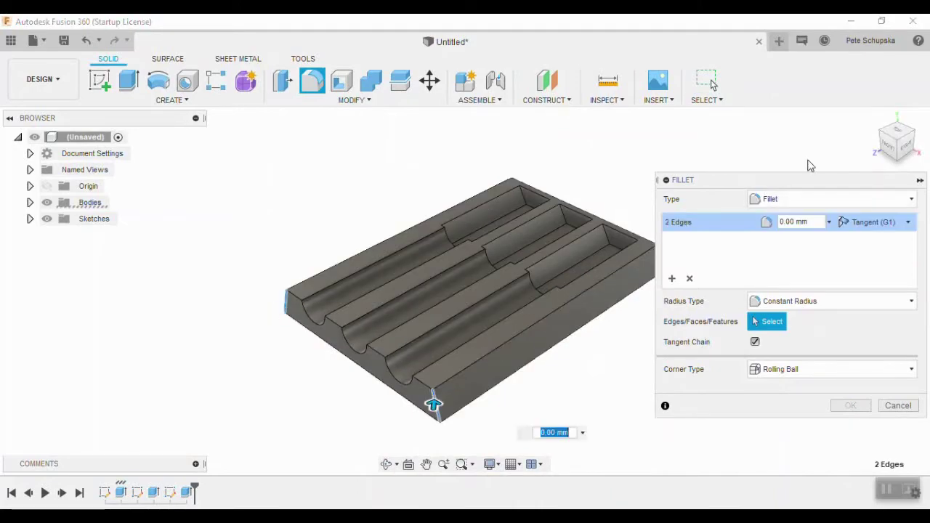
pyautogui.click(901, 129)
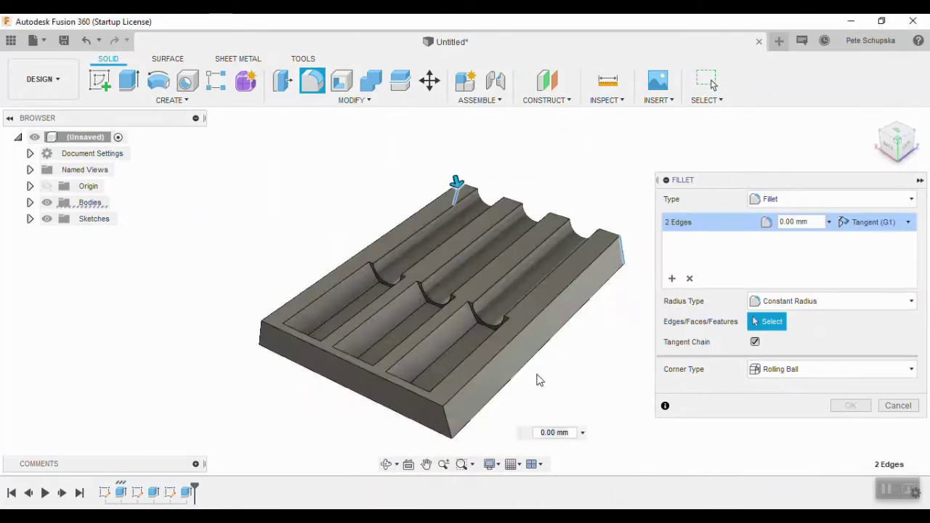
pyautogui.click(255, 314)
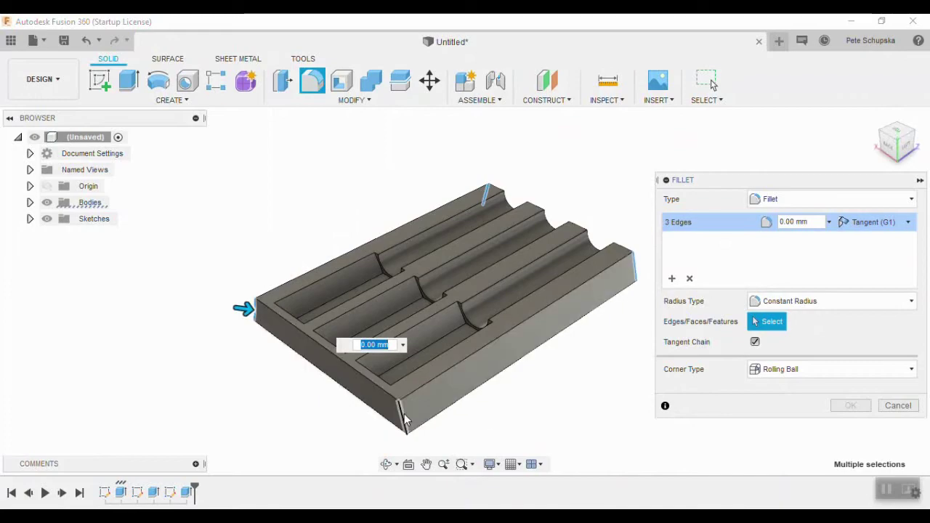
pyautogui.click(400, 416)
pyautogui.write('5')
pyautogui.press('Return')
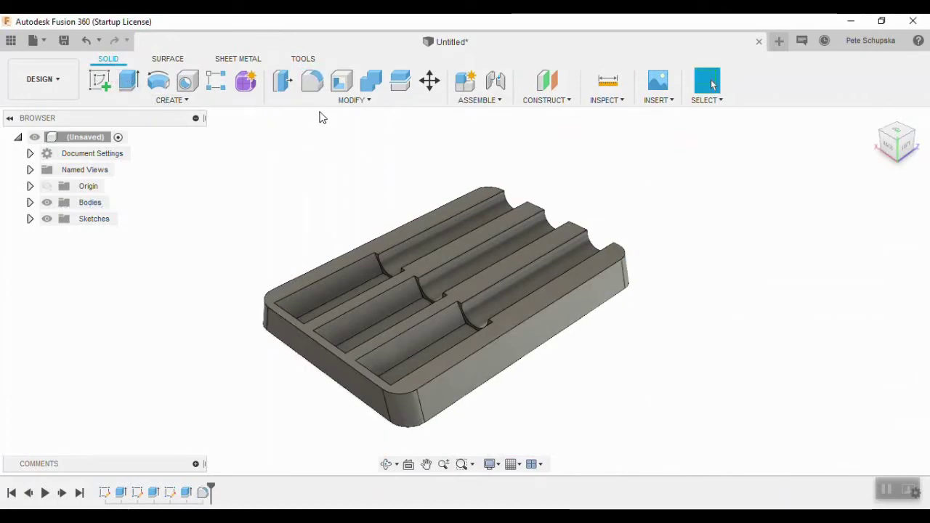
# Chamfer the tray's top outer edge loop using Modify > Chamfer.
pyautogui.click(342, 103)
pyautogui.click(309, 149)
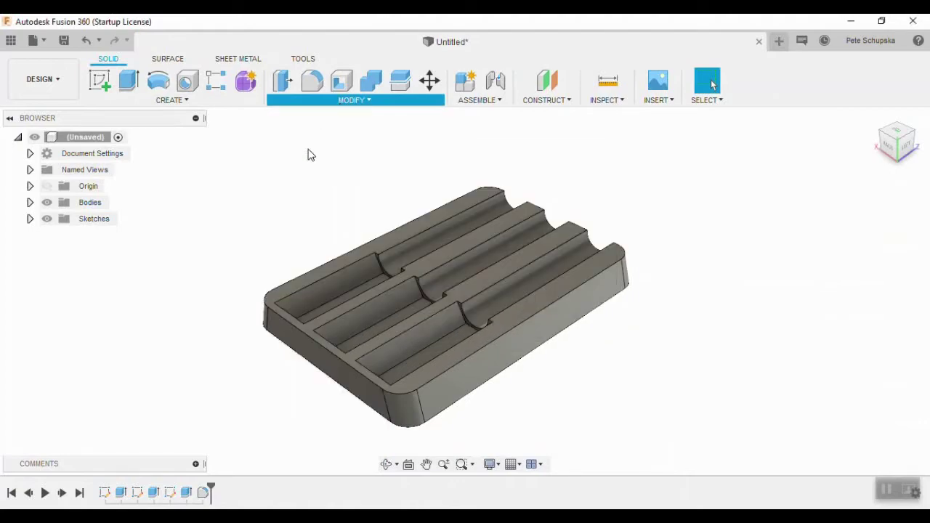
pyautogui.click(469, 401)
pyautogui.click(876, 260)
pyautogui.press('Return')
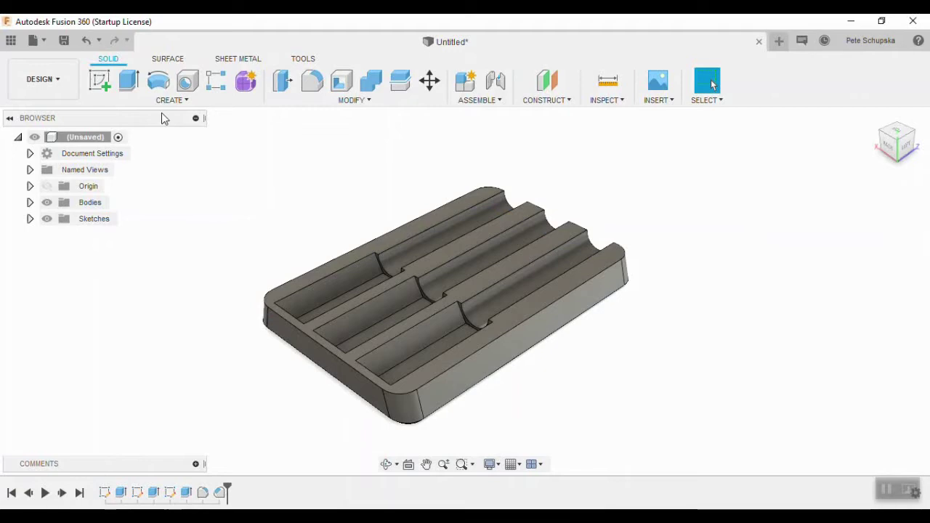
# Fillet the six barrel-groove edges with a 1 mm radius.
pyautogui.click(312, 80)
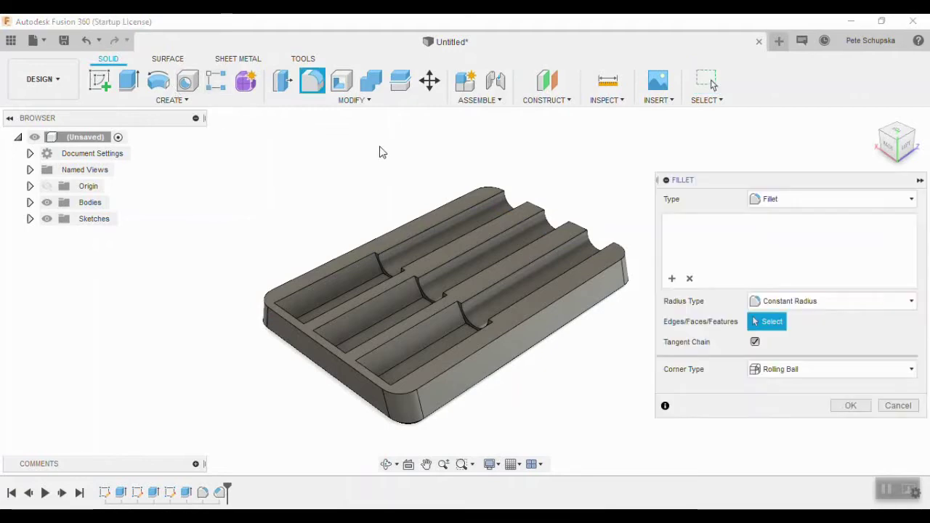
pyautogui.click(385, 271)
pyautogui.click(507, 214)
pyautogui.click(551, 227)
pyautogui.click(424, 292)
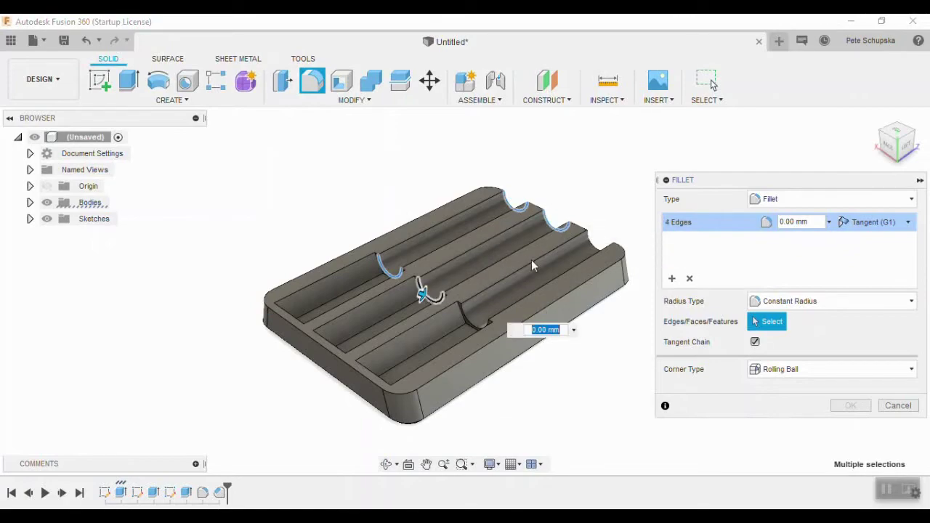
pyautogui.click(599, 245)
pyautogui.click(468, 323)
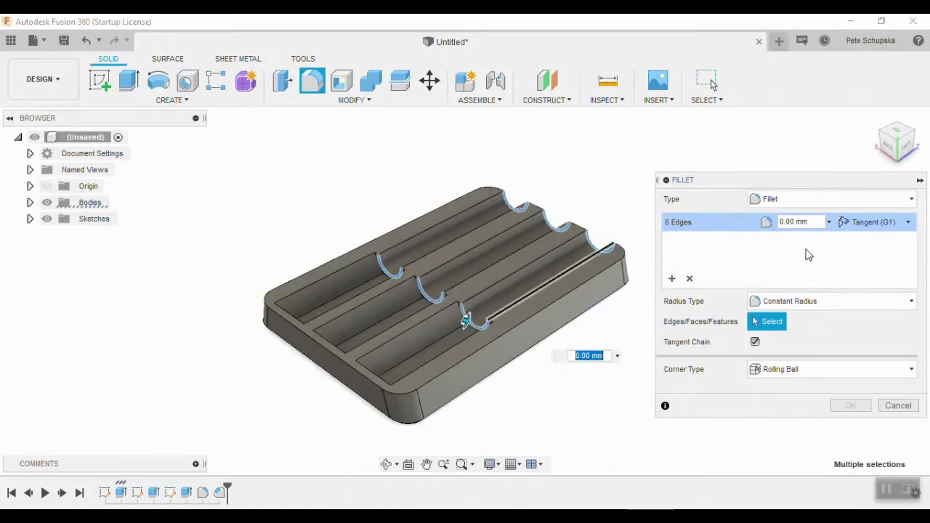
pyautogui.click(822, 221)
pyautogui.write('1')
pyautogui.press('Return')
# Fillet the 44 top rim, divider, pocket and ridge edges of the compartments.
pyautogui.press('f')
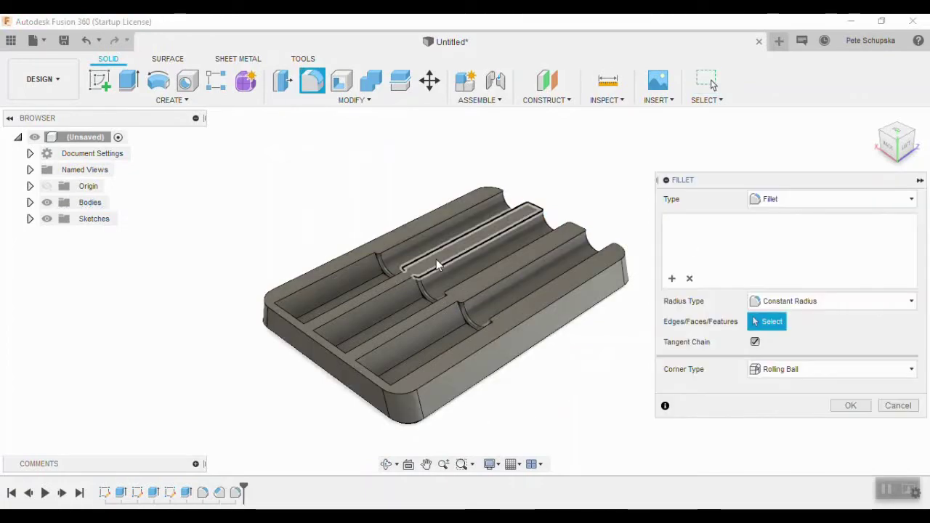
pyautogui.click(402, 246)
pyautogui.click(356, 271)
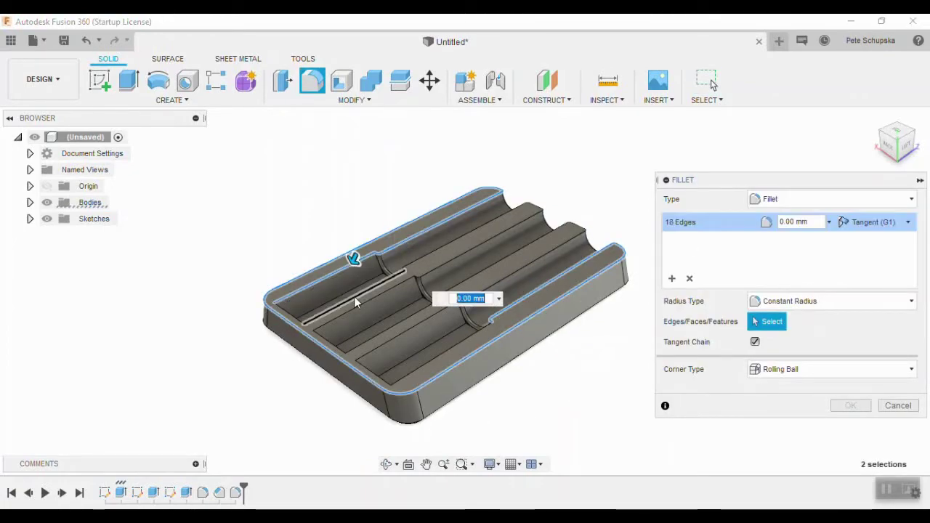
pyautogui.click(352, 294)
pyautogui.click(309, 333)
pyautogui.click(321, 331)
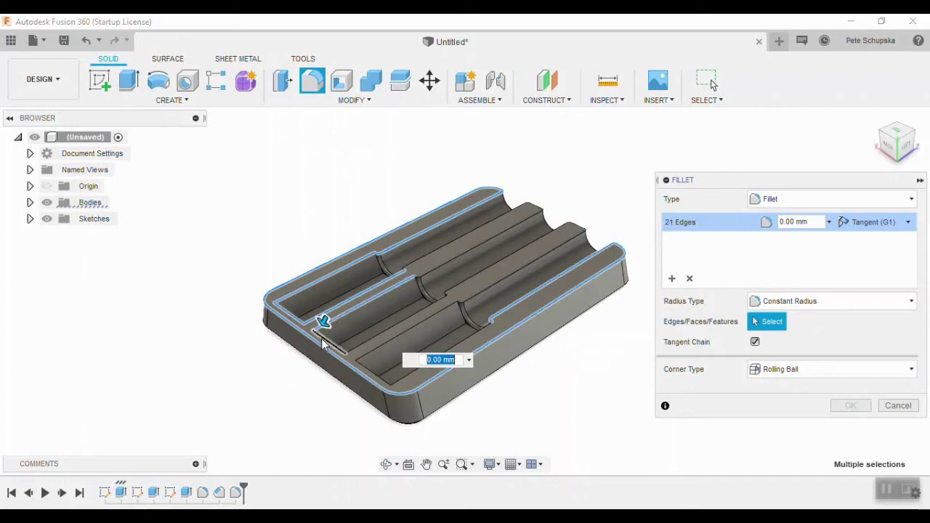
pyautogui.click(371, 350)
pyautogui.click(366, 343)
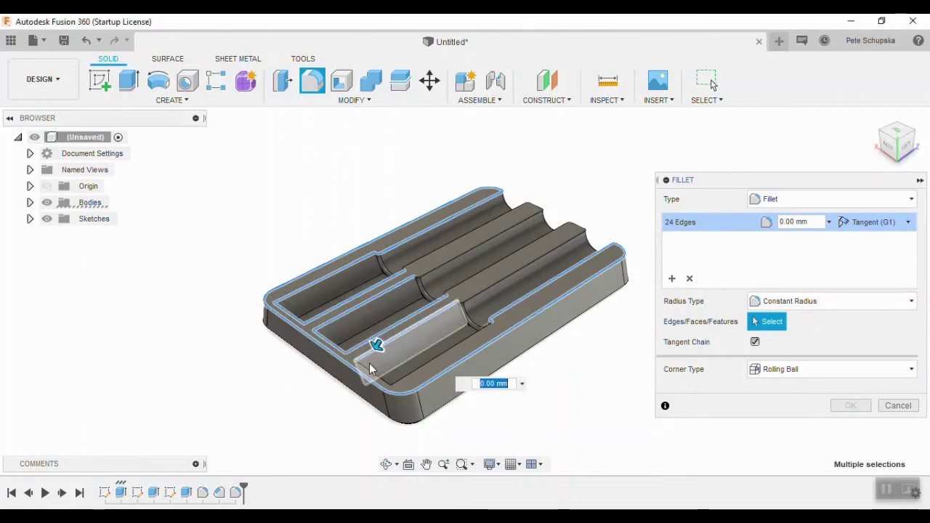
pyautogui.click(374, 361)
pyautogui.click(415, 350)
pyautogui.click(416, 349)
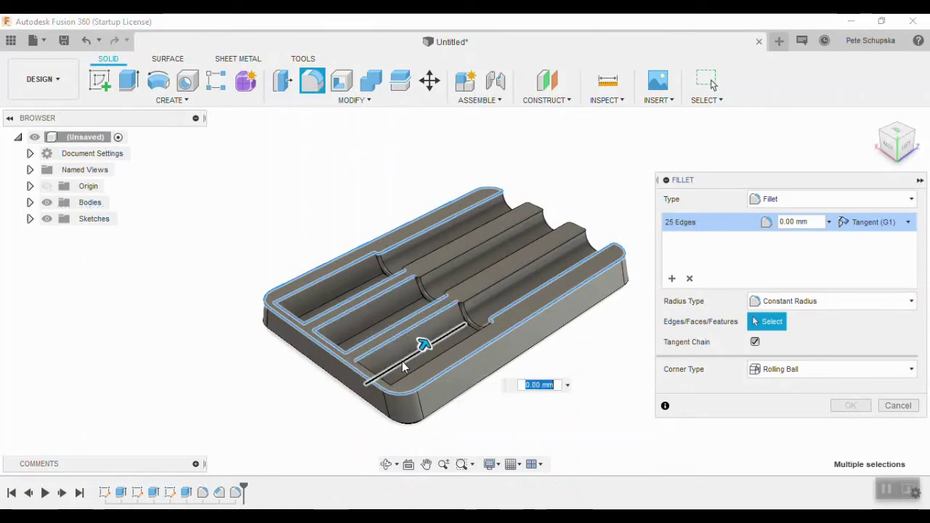
pyautogui.click(496, 288)
pyautogui.click(439, 269)
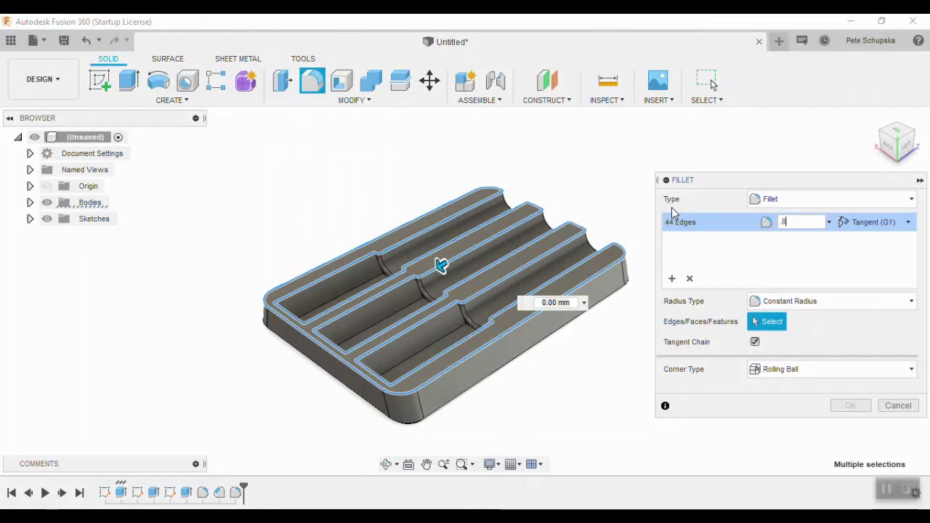
pyautogui.press('Return')
pyautogui.click(876, 124)
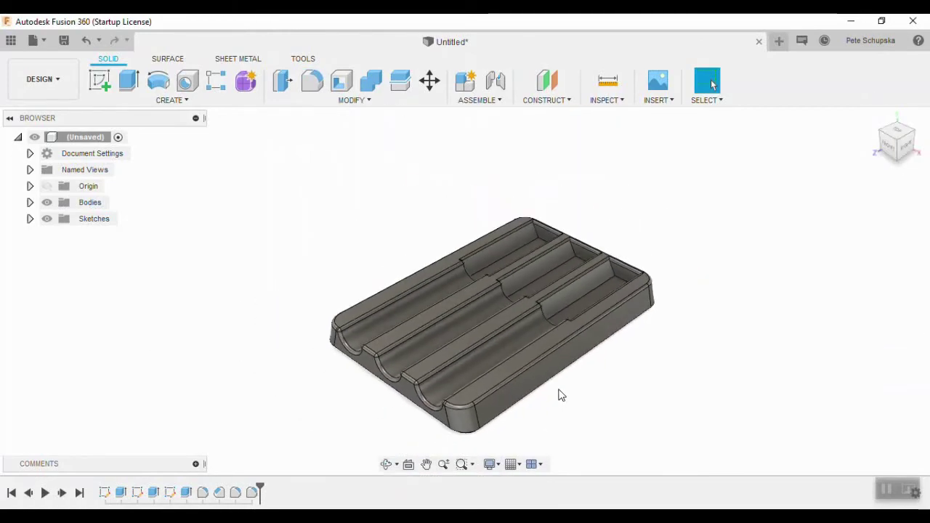
# Save the root component as STL, bringing up the Save STL dialog in the Work folder.
pyautogui.keyDown('shift'); pyautogui.moveTo(681, 345); pyautogui.dragTo(315, 349, button='middle'); pyautogui.keyUp('shift')
pyautogui.rightClick(90, 138)
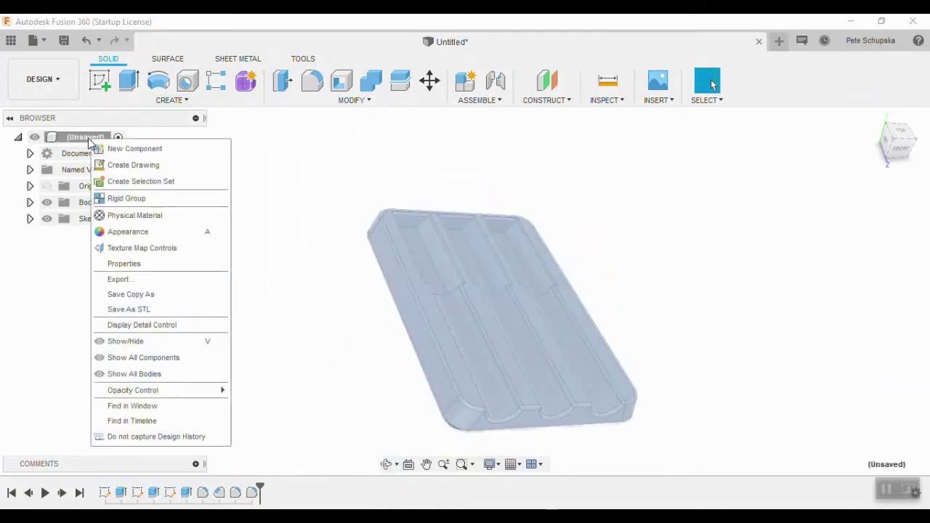
pyautogui.click(170, 314)
pyautogui.click(845, 402)
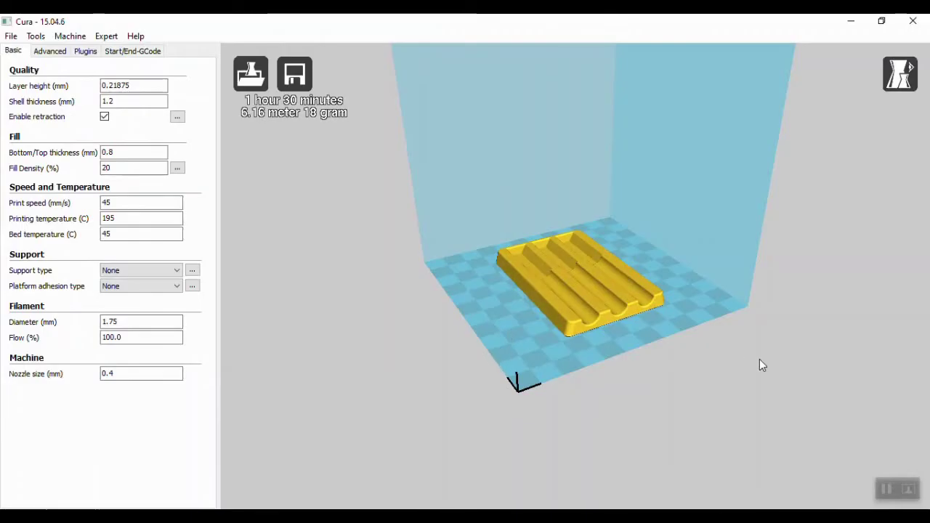
# Zoom the Cura view on the tray showing its 1 h 30 min, 18 g estimate.
pyautogui.scroll(-2, 635, 377)
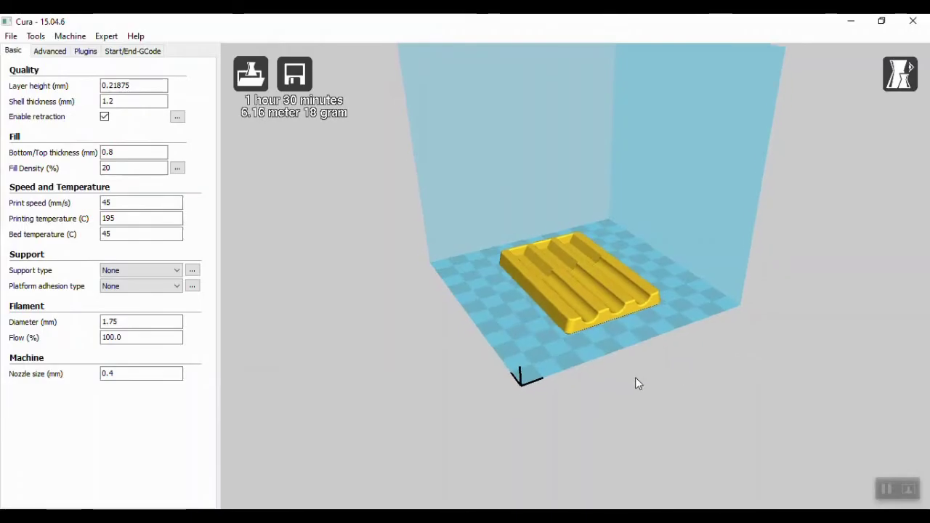
pyautogui.scroll(5, 613, 348)
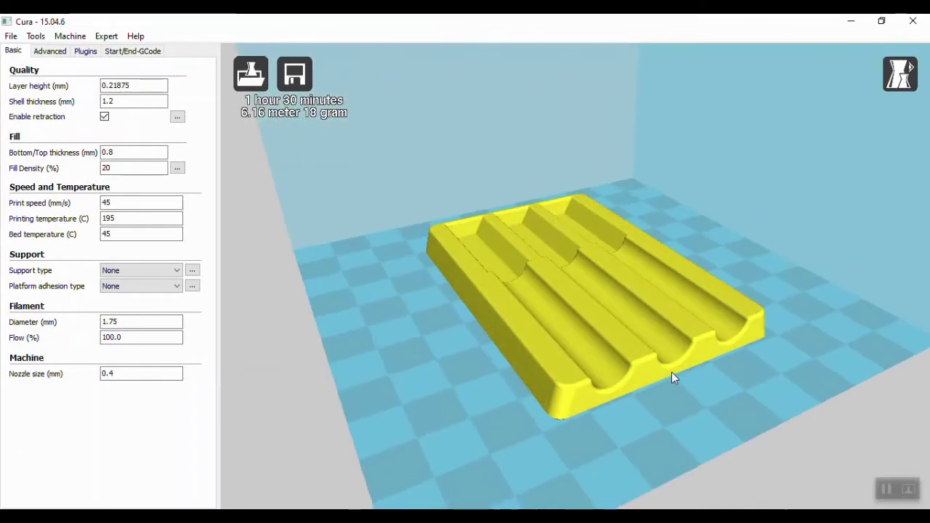